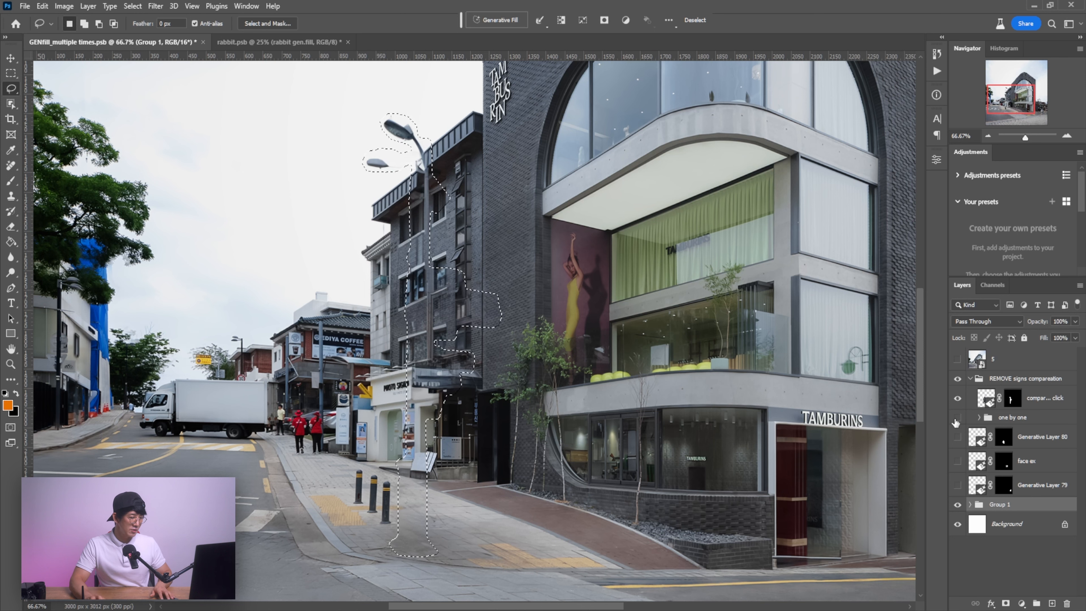
Step: Save the document and clear the selection around the street lamp
key("ctrl+s")
key("ctrl+d")
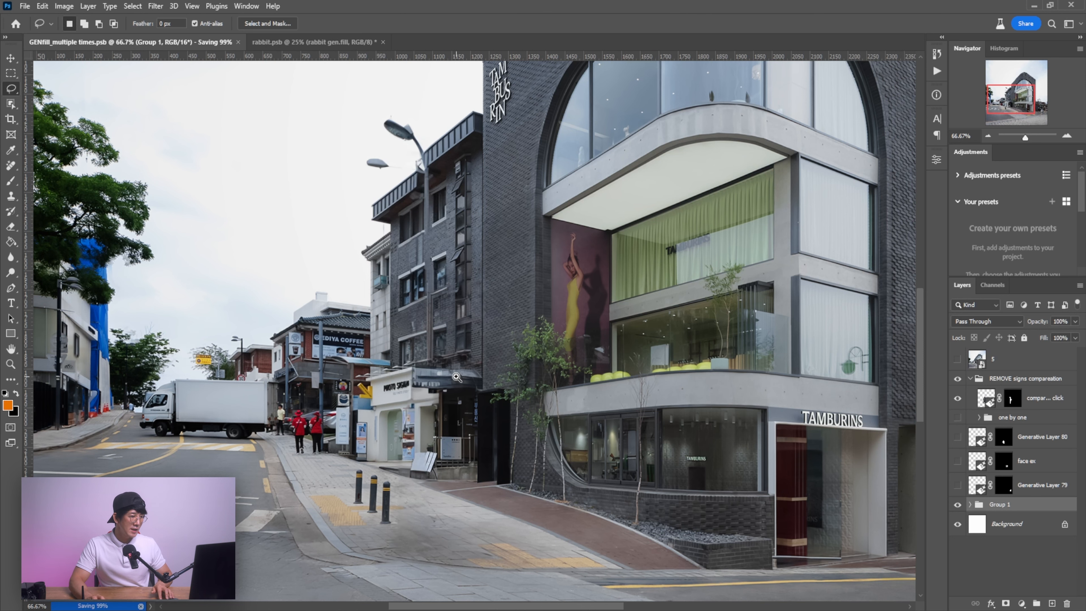
Step: Examine the street lamp remains, rooflines and brick facade up close for flaws in the single-pass removal
scroll(457, 376, "up", 2)
left_click_drag(460, 388, 591, 422)
mouse_move(580, 242)
left_mouse_down()
mouse_move(561, 379)
mouse_move(574, 255)
left_mouse_up()
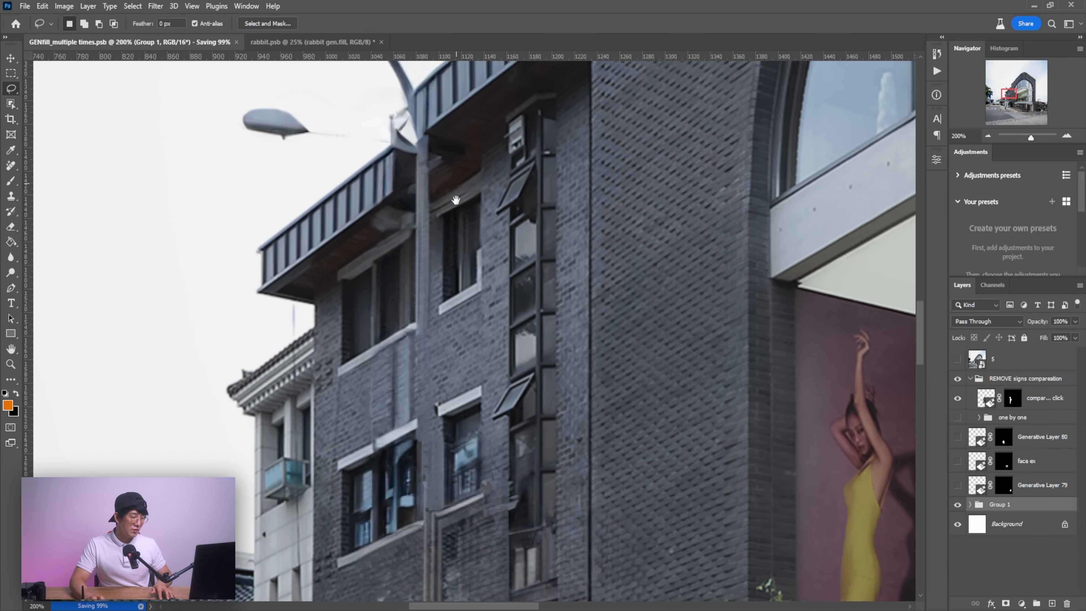
left_click_drag(466, 214, 409, 407)
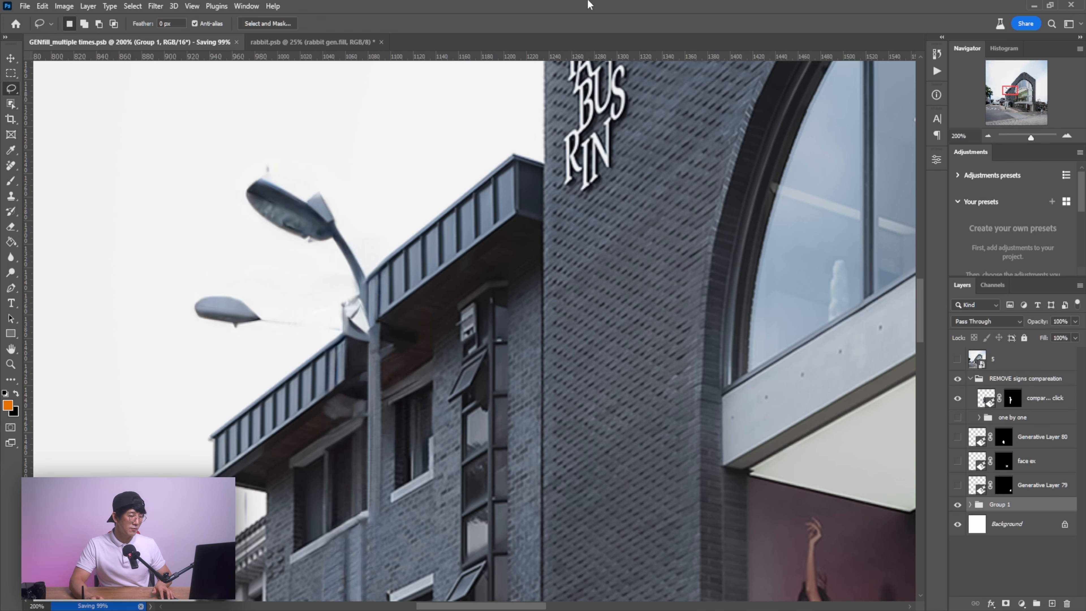
left_click_drag(471, 451, 515, 243)
left_click_drag(558, 490, 557, 344)
left_click_drag(776, 481, 777, 473)
key("ctrl+minus")
key("ctrl+minus")
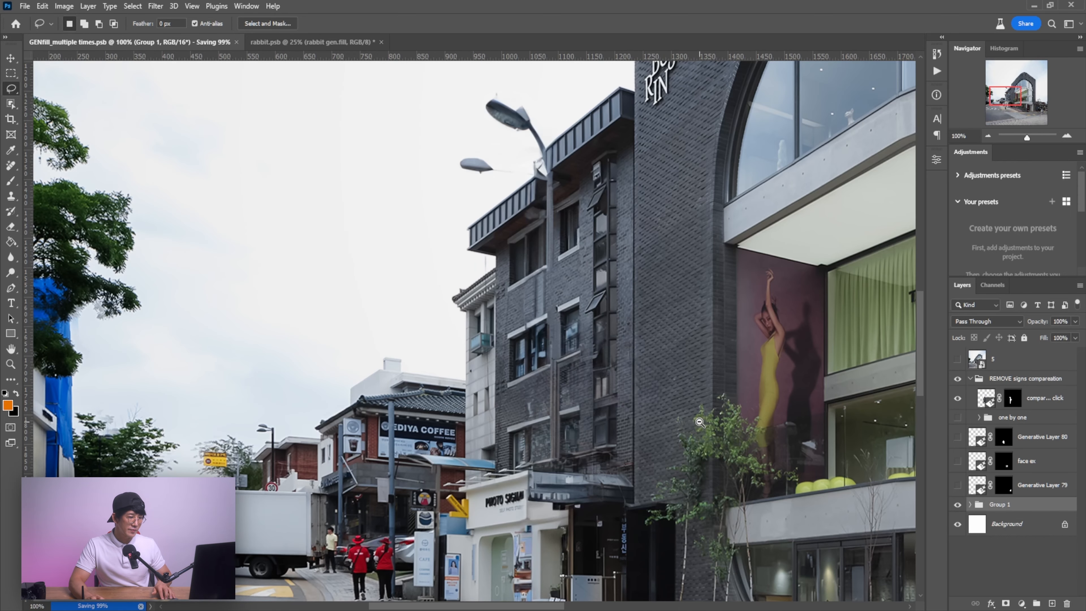
left_click_drag(669, 433, 664, 428)
Step: Hide the compar... click layer, show the one by one group instead, and expand that group
left_click(957, 398)
left_click(957, 417)
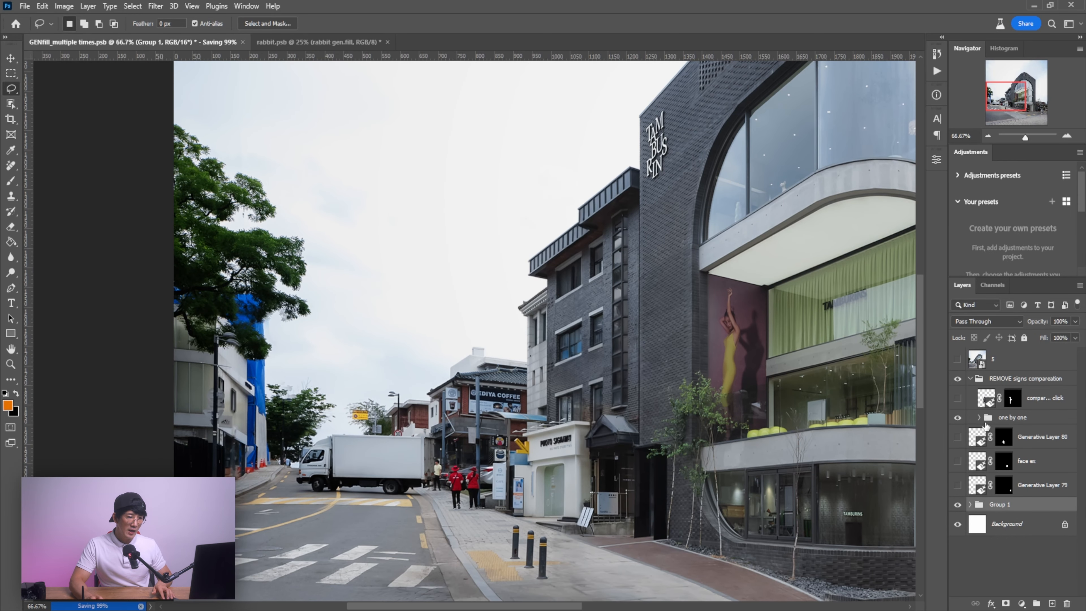
left_click(984, 422)
left_click(979, 418)
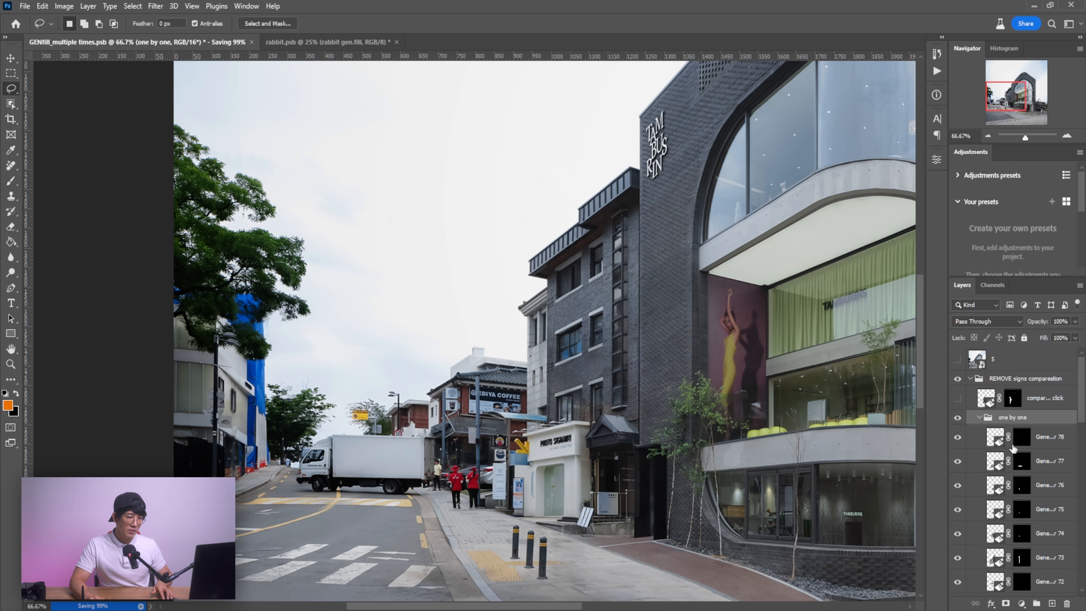
Step: Select all layers in the one by one group, from Generative Layer 52 through Generative Layer 78
scroll(1008, 453, "down", 10)
scroll(1035, 491, "down", 1)
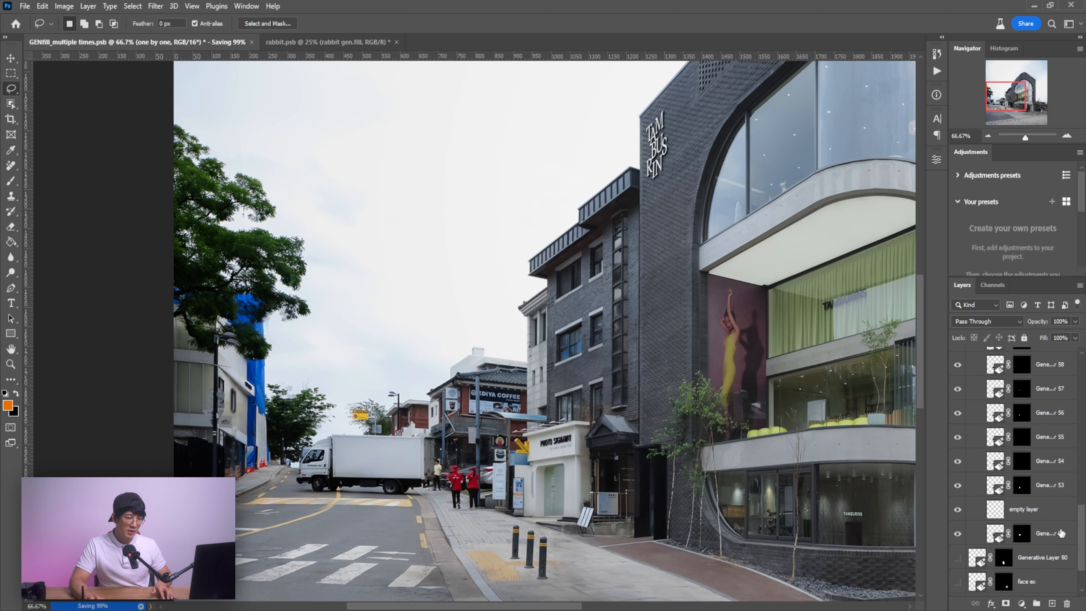
left_click(1048, 543)
scroll(1050, 536, "up", 10)
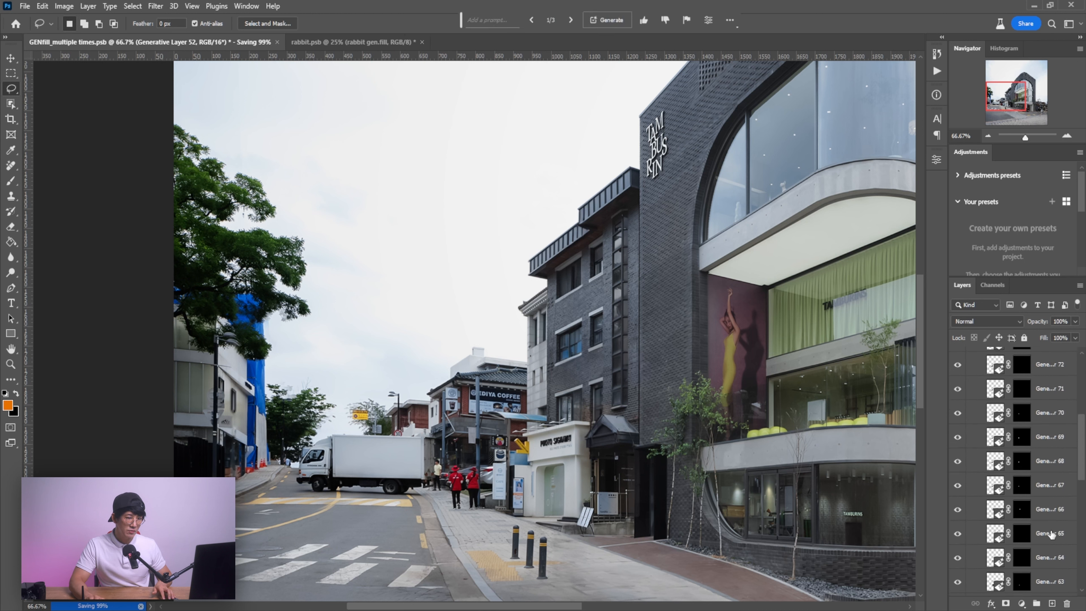
scroll(1043, 471, "down", 9)
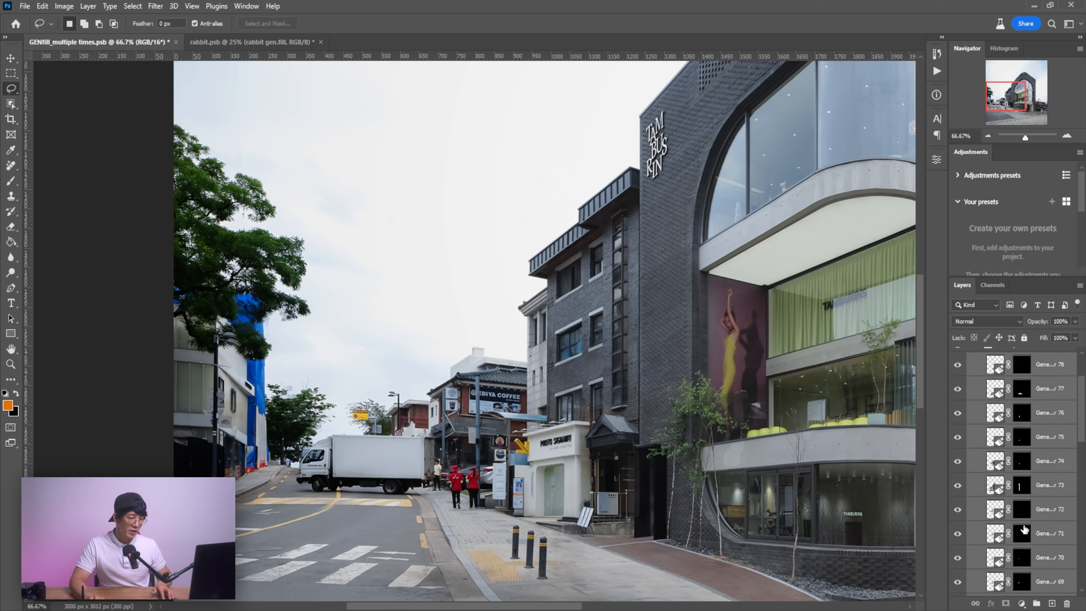
scroll(1025, 530, "down", 10)
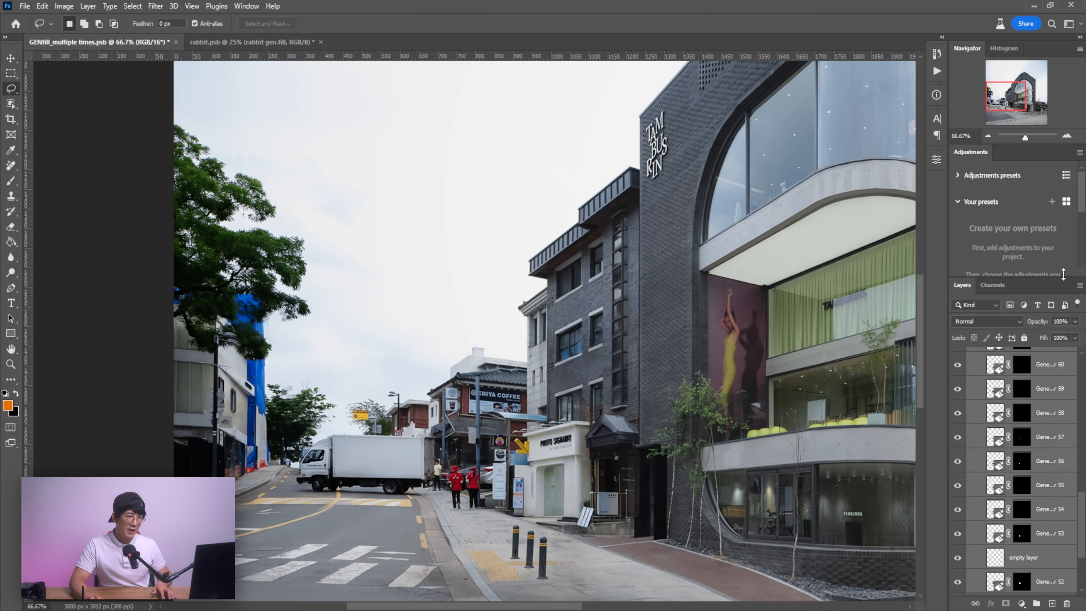
Step: Rearrange the panels so Adjustments sits below Layers, and enlarge the layer list to show more rows
left_click_drag(1064, 266, 1061, 256)
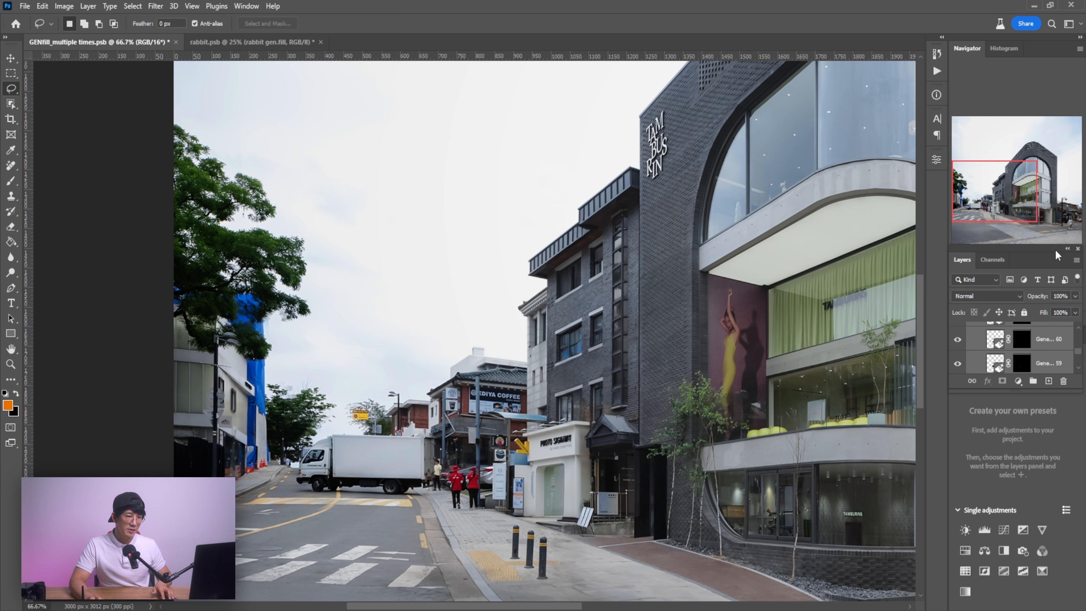
left_click_drag(1047, 250, 1048, 336)
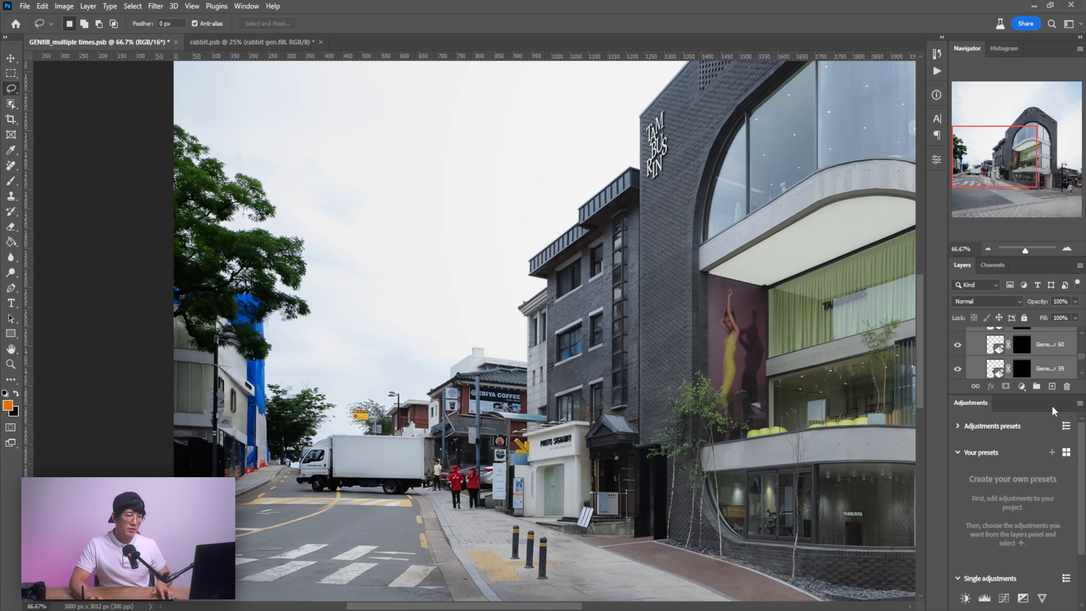
left_click_drag(1052, 396, 1028, 565)
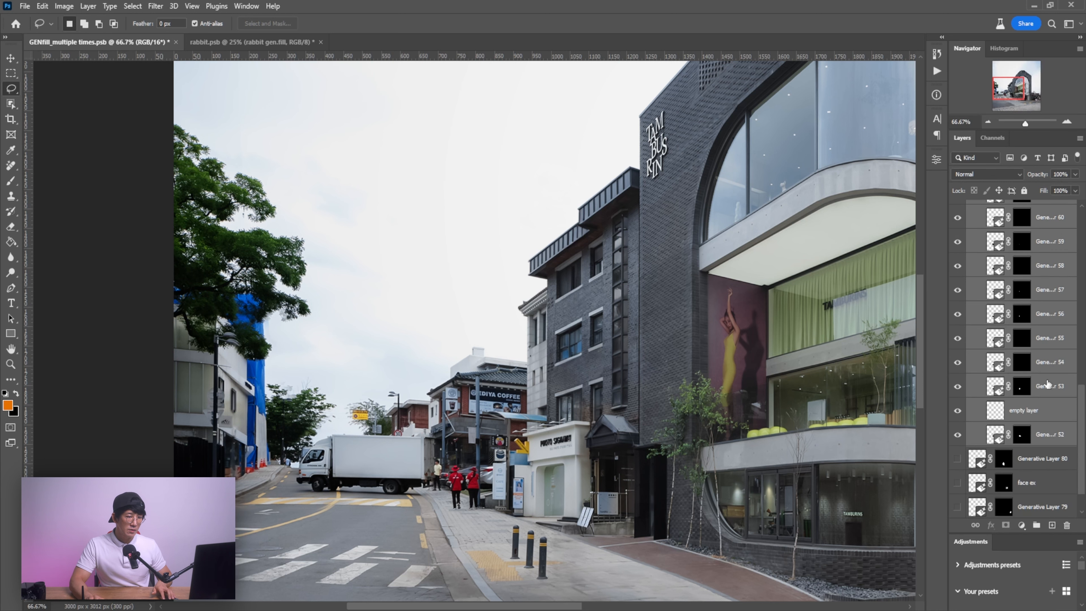
Step: Hide every layer inside the one by one group, from Generative Layer 78 down to 52, including the empty layer
scroll(1051, 378, "up", 10)
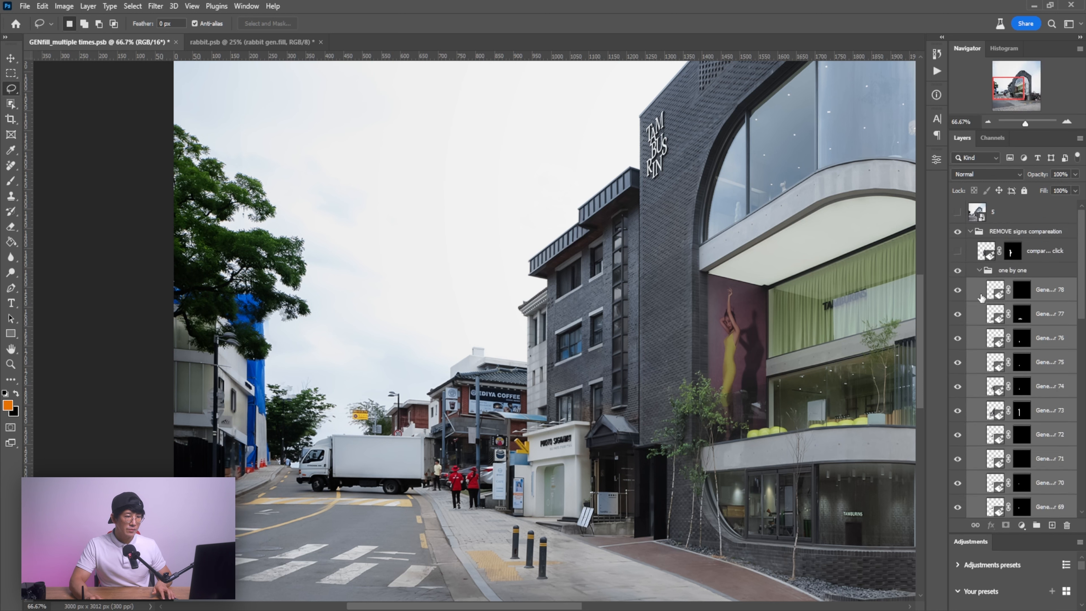
left_click_drag(959, 293, 959, 485)
scroll(980, 421, "down", 3)
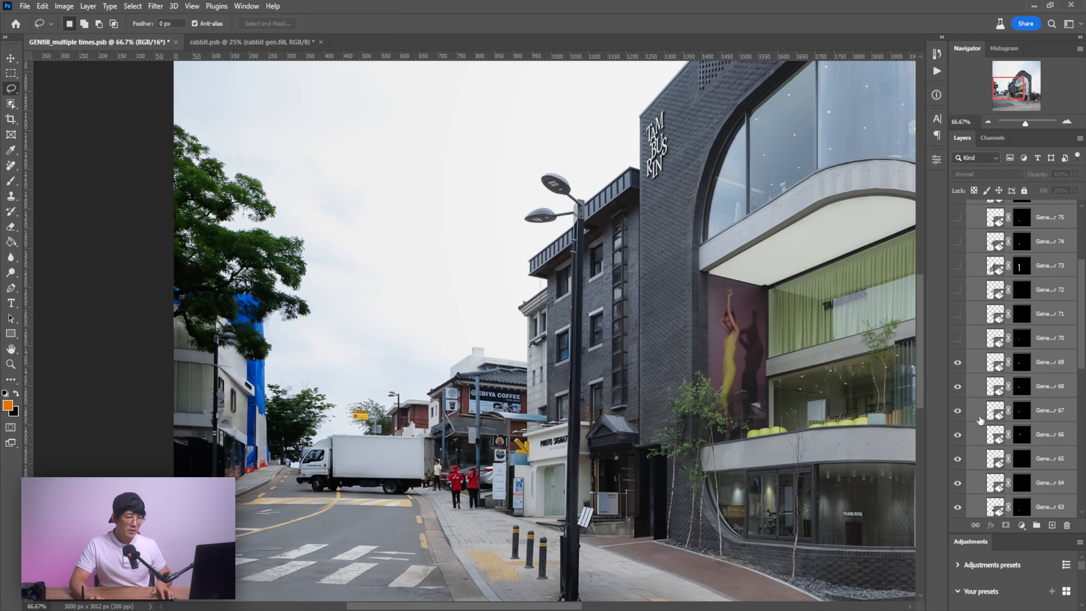
left_click_drag(964, 383, 958, 485)
scroll(957, 484, "down", 3)
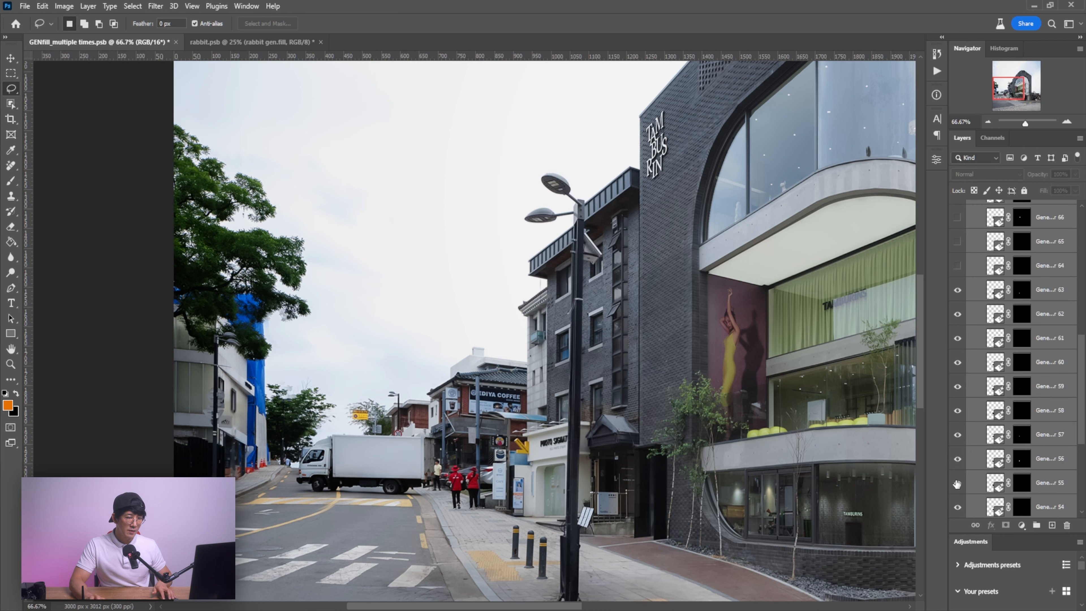
left_click_drag(961, 313, 961, 482)
scroll(961, 483, "down", 3)
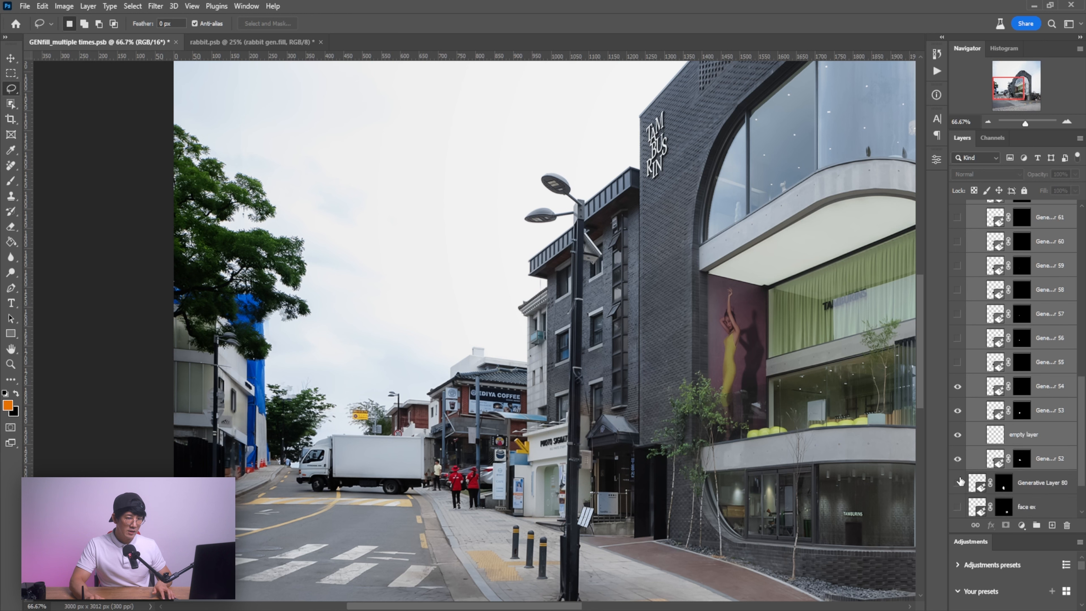
left_click_drag(960, 332, 961, 398)
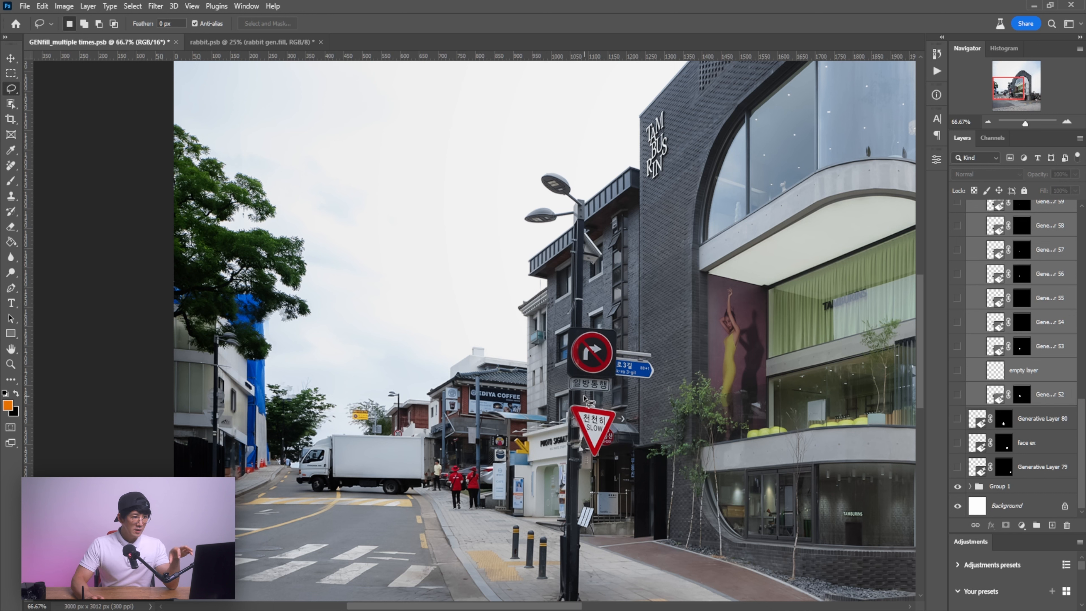
Step: Show Generative Layers 52 through 57 one at a time to review the sign removal stages
left_click(958, 394)
left_click(958, 346)
scroll(968, 367, "up", 2)
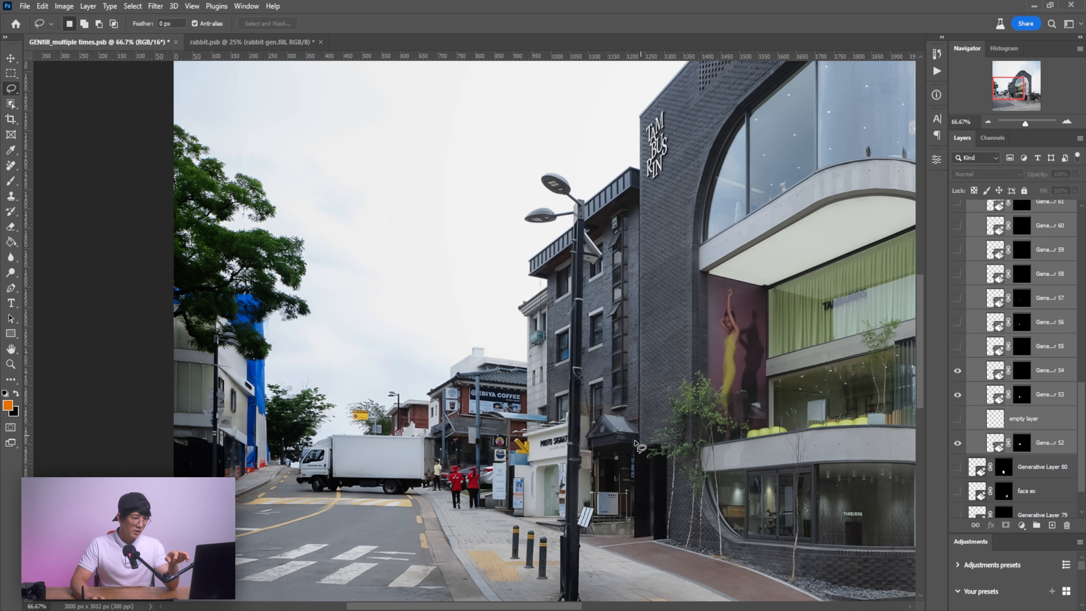
left_click(957, 347)
left_click(957, 322)
left_click(958, 298)
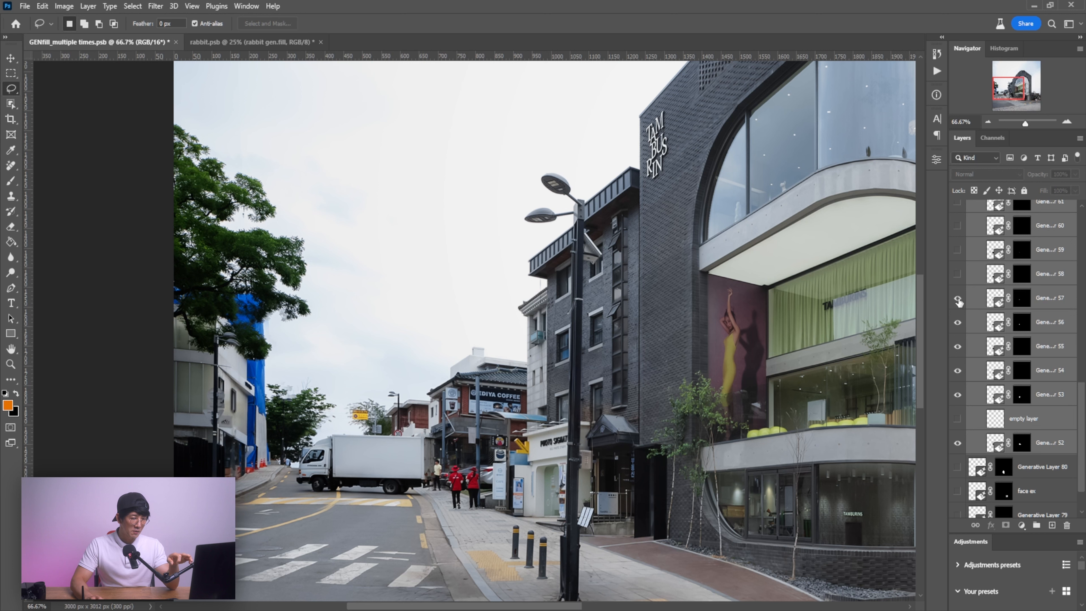
Step: Show Generative Layers 58 through 63 in sequence to continue reviewing the removal stages
scroll(959, 302, "up", 3)
left_click(957, 347)
left_click(957, 322)
left_click(958, 298)
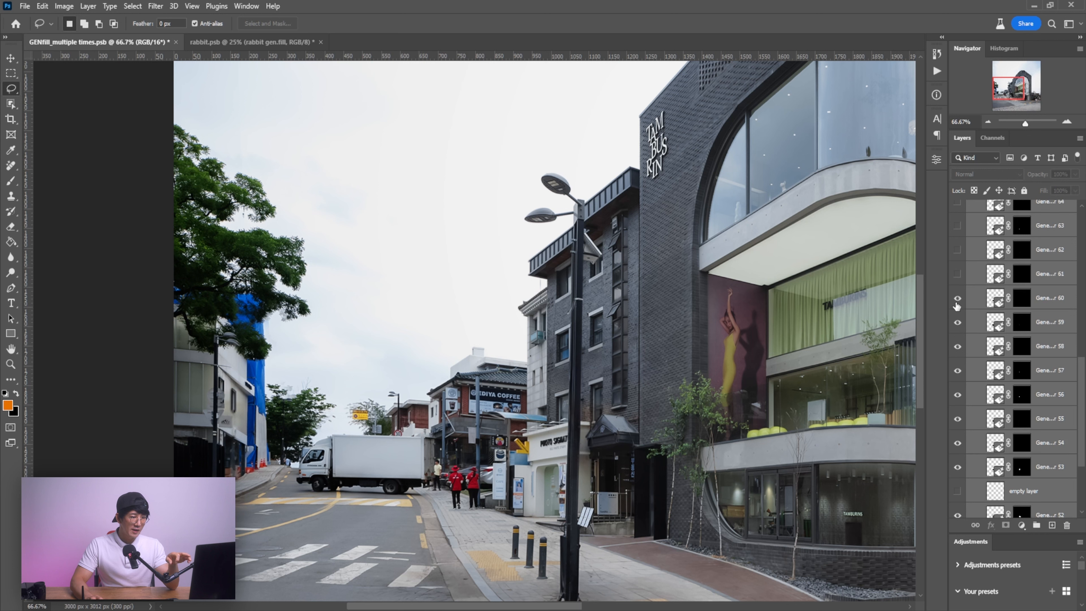
left_click(958, 274)
left_click(957, 249)
left_click(958, 225)
Step: Show Generative Layers 64 through 69 in sequence to review the cleanup around the lamp post
scroll(964, 350, "up", 4)
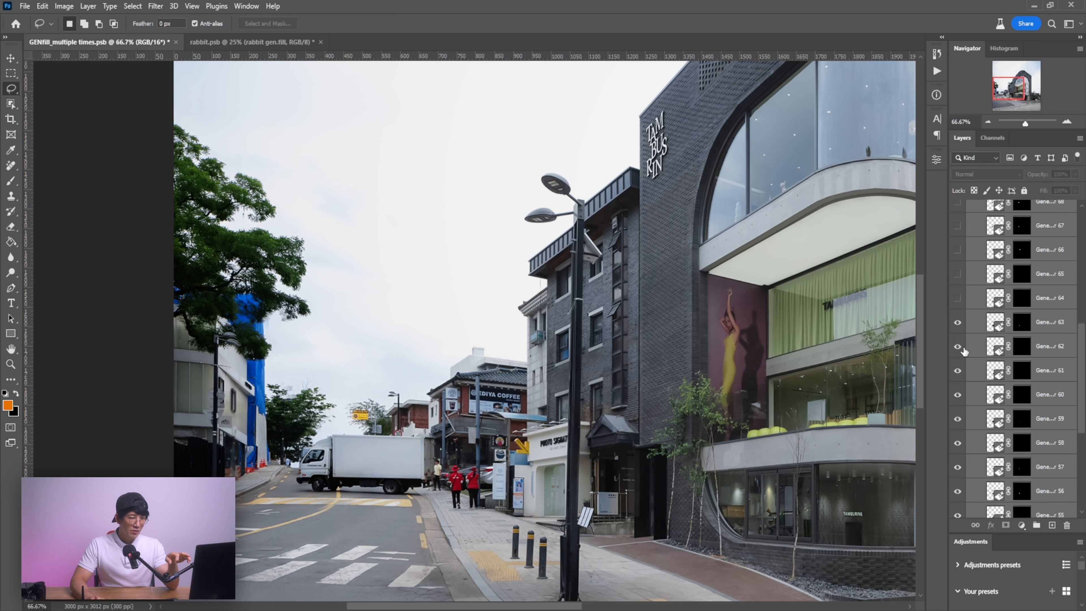
left_click(958, 250)
scroll(959, 300, "up", 4)
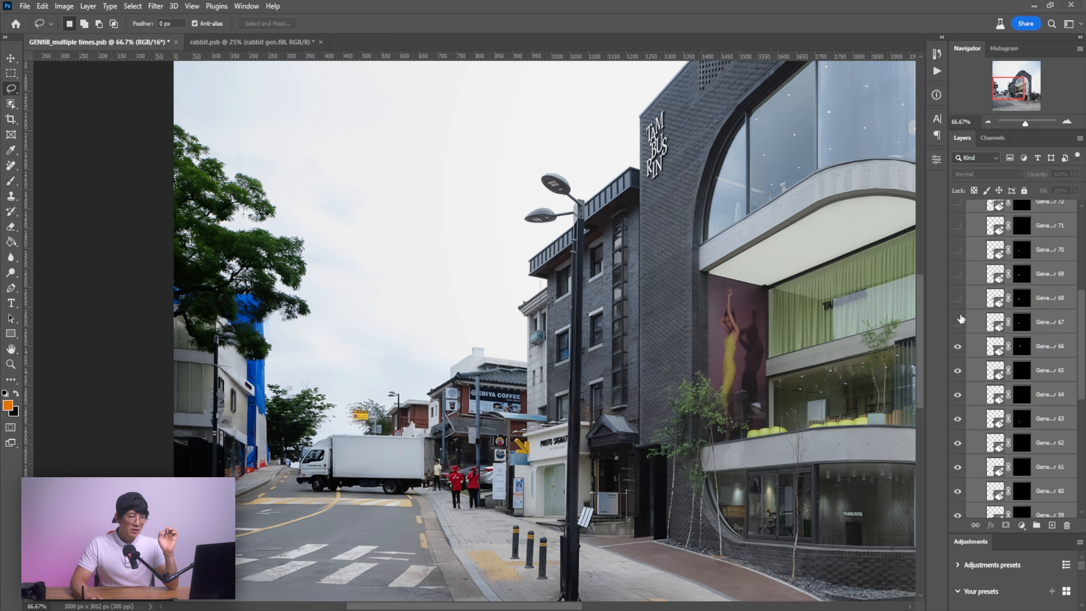
left_click(958, 299)
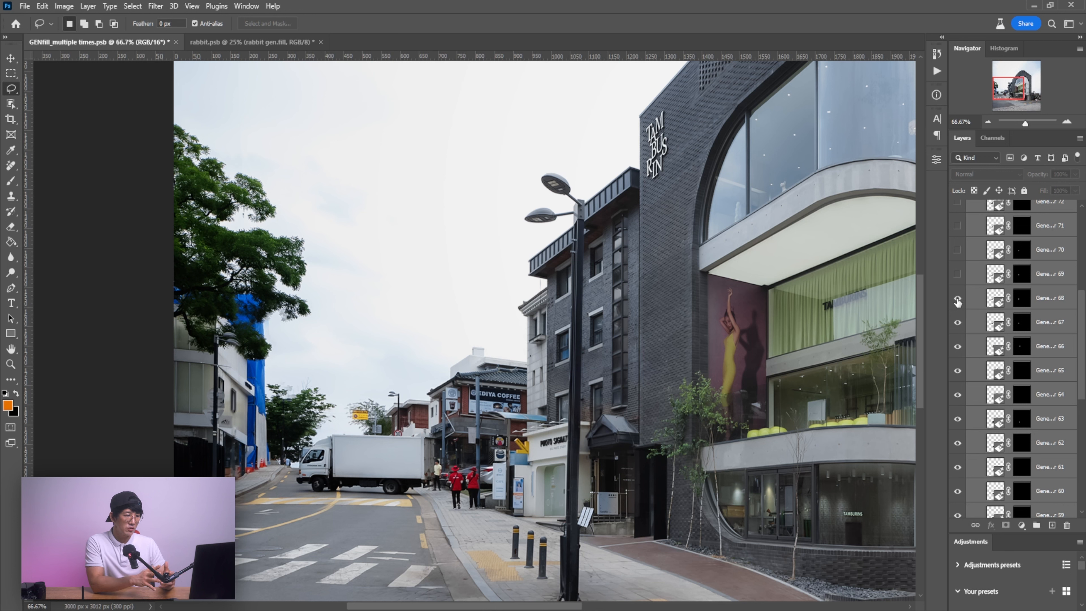
left_click(958, 274)
Step: Show Generative Layers 70 through 74 in sequence to review the removal of the lamp post
scroll(962, 298, "up", 1)
left_click(957, 322)
left_click(957, 298)
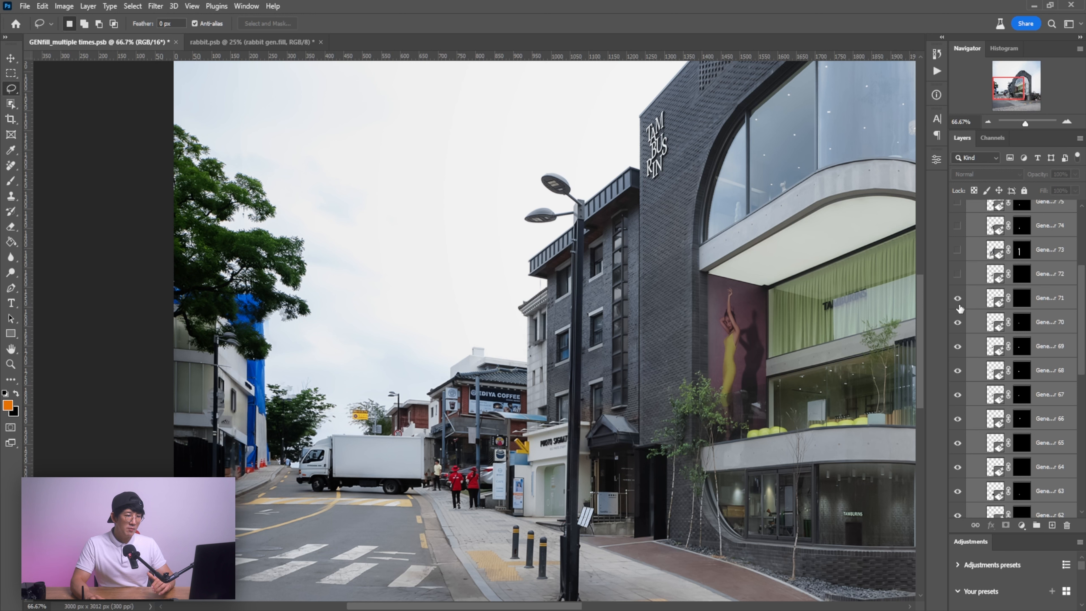
left_click(957, 274)
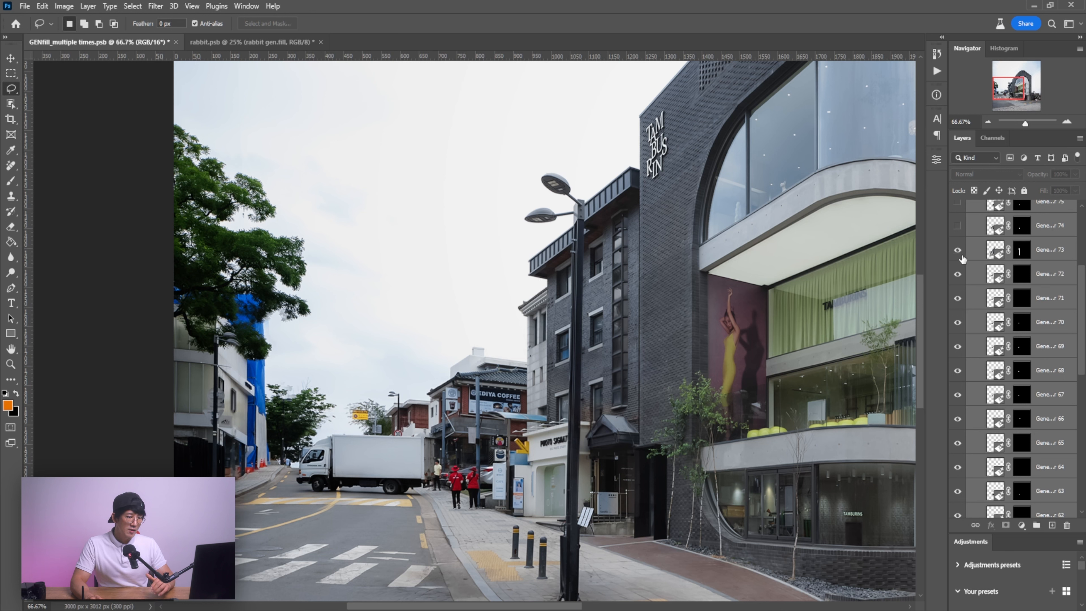
left_click(958, 250)
left_click(957, 226)
Step: Show the remaining Generative Layers 75 through 78 to review the finished one-by-one removal
scroll(962, 299, "up", 1)
left_click(958, 249)
left_click(957, 225)
scroll(962, 304, "up", 2)
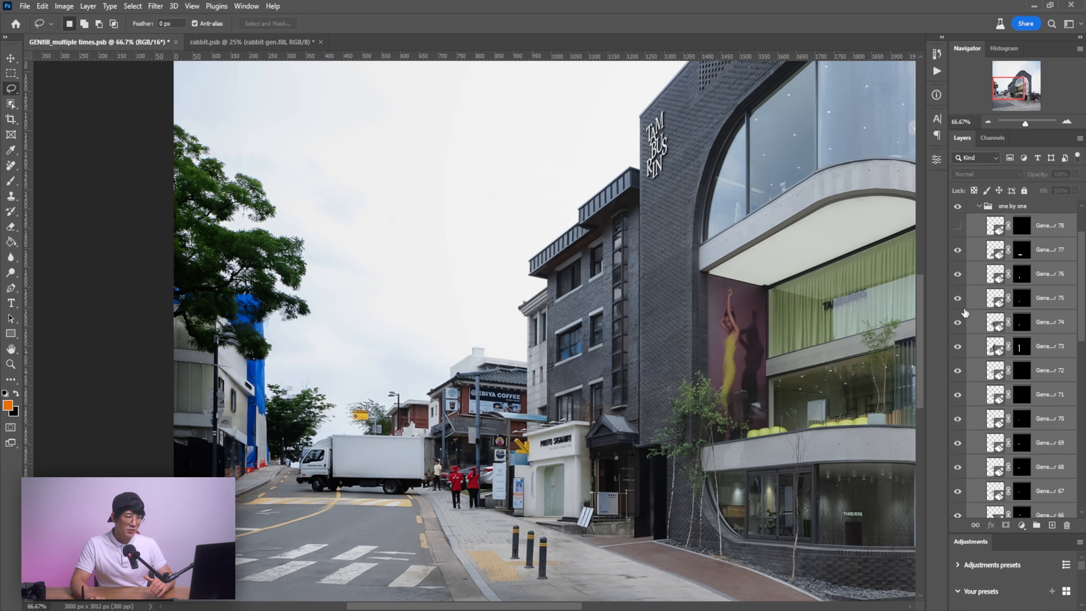
left_click(958, 291)
Step: Hide the one by one group and collapse the REMOVE signs compareation group
scroll(986, 421, "down", 2)
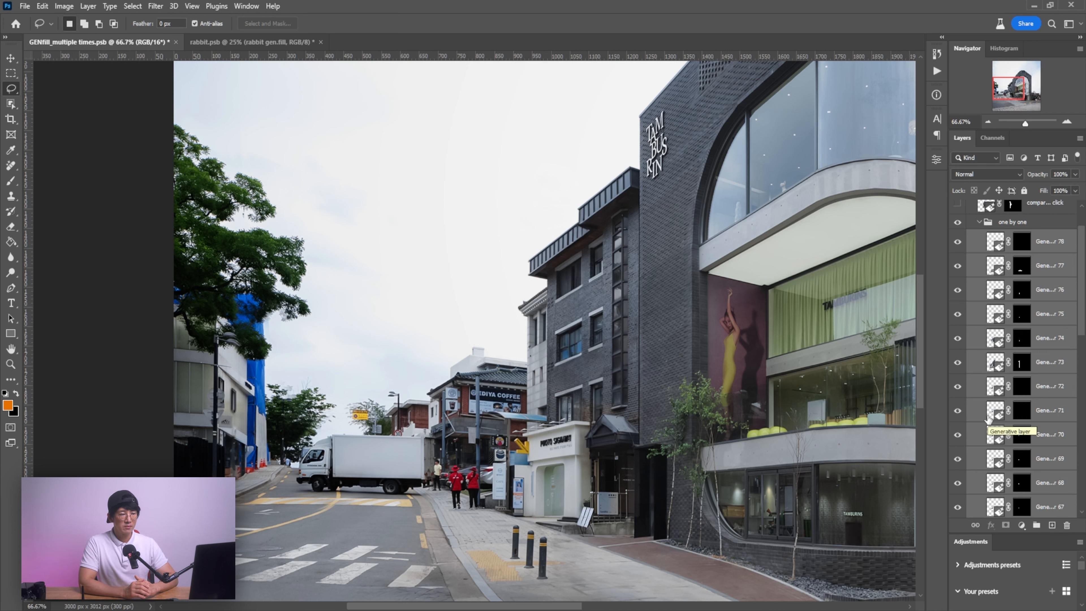
scroll(988, 419, "up", 2)
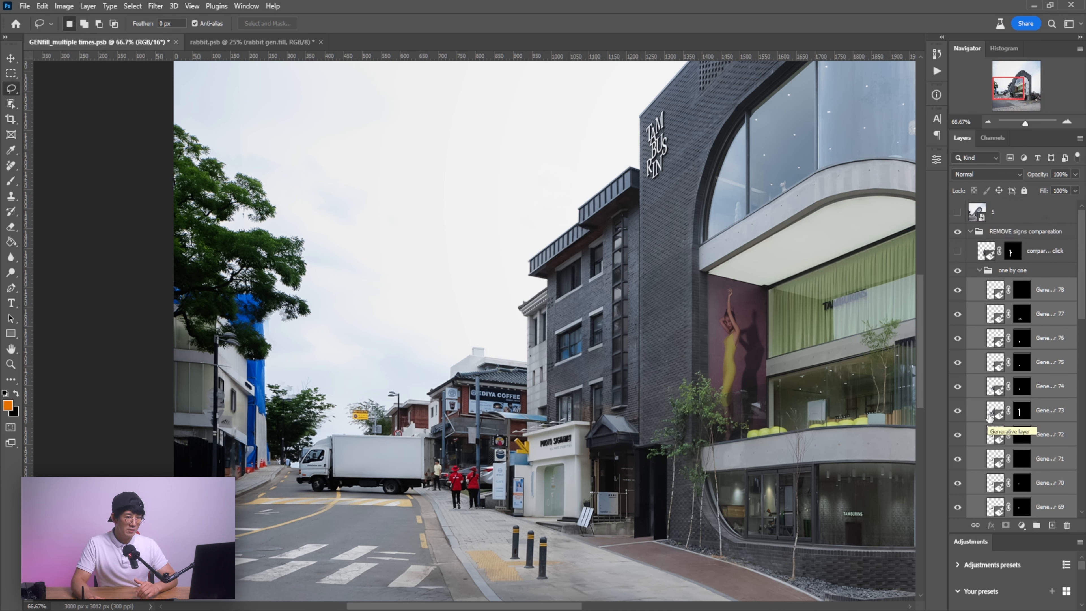
left_click(978, 270)
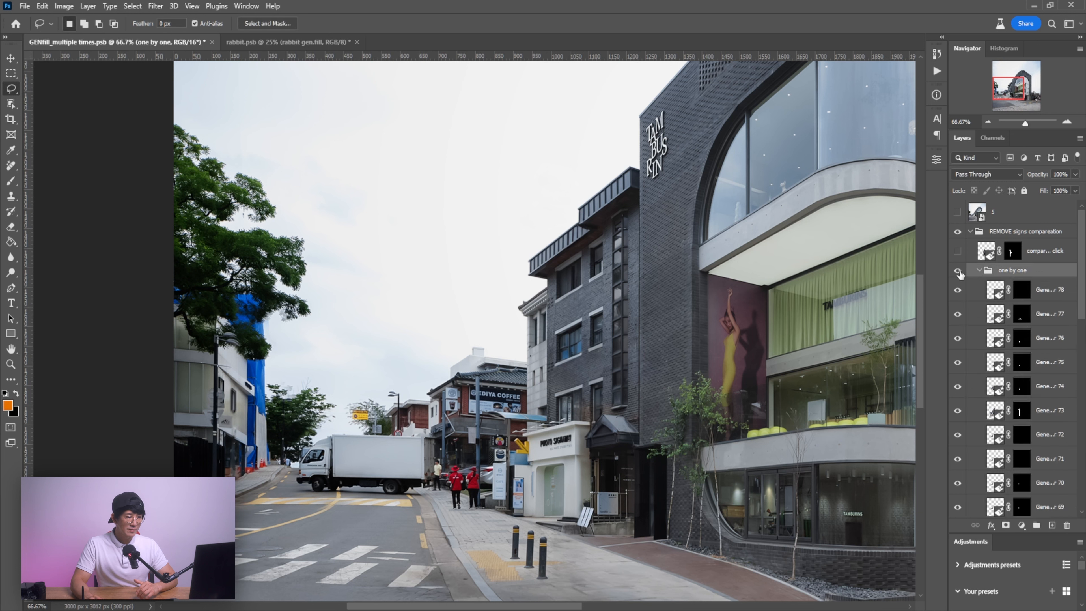
left_click(958, 271)
left_click(969, 232)
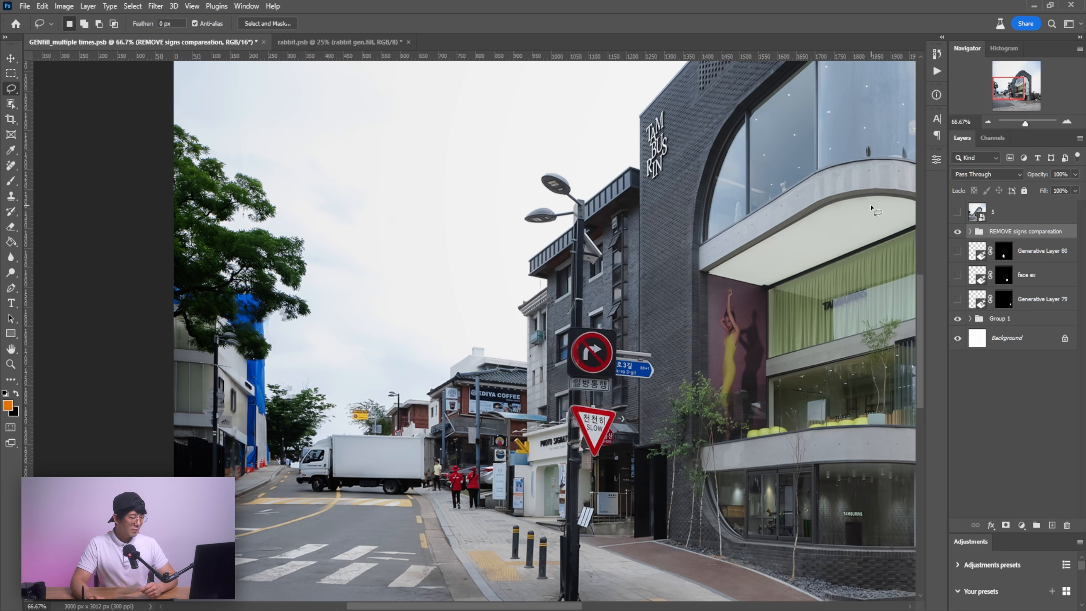
Step: Switch to the rabbit.psb document and activate the Rectangular Marquee tool for the grassy hillside
left_click(364, 42)
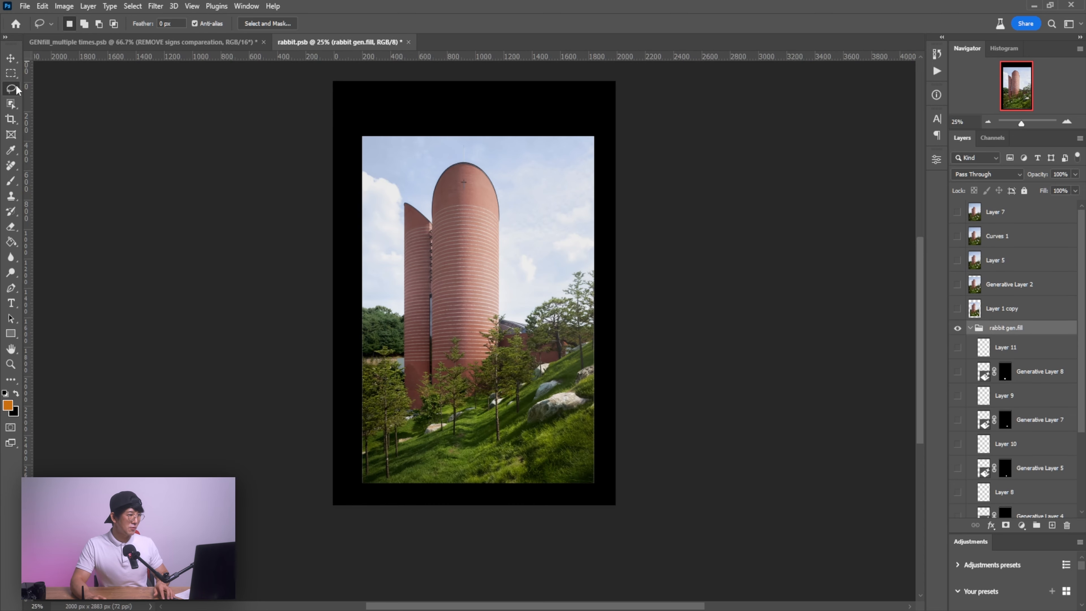
key("m")
scroll(554, 456, "up", 2)
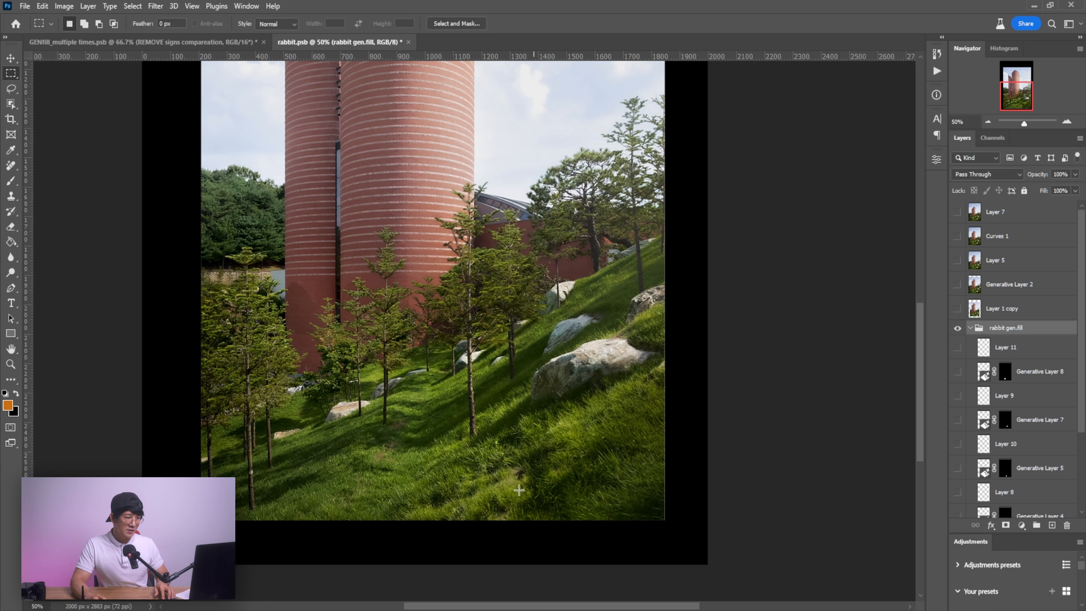
Step: Preview Generative Layer 10 by showing it briefly and hiding it again
scroll(1032, 394, "down", 3)
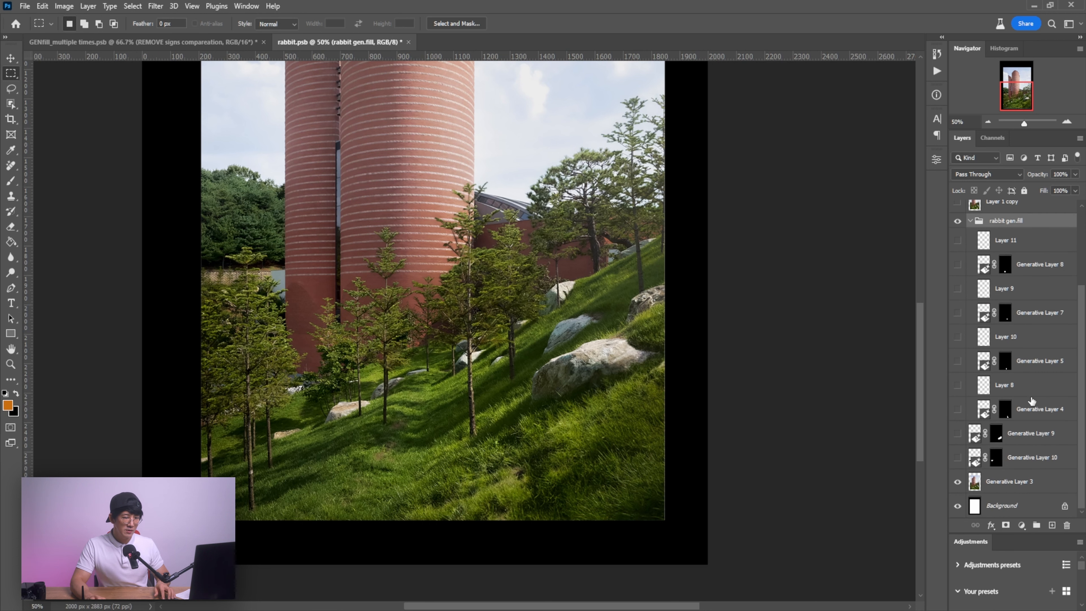
left_click(958, 457)
left_click(958, 458)
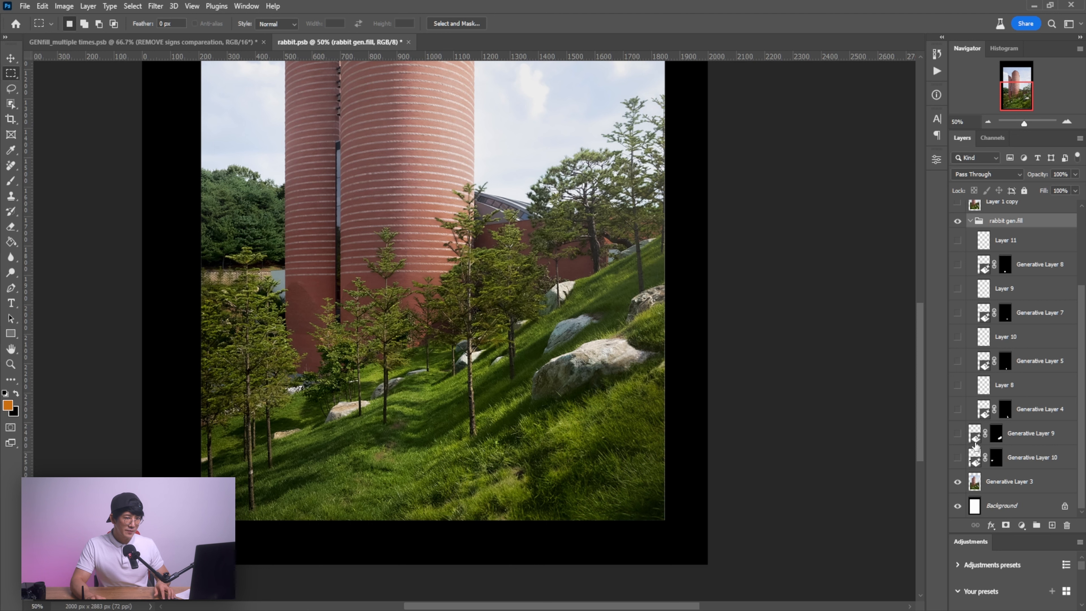
Step: Preview Generative Layer 2 and Layer 1 copy, inspect the rabbits in the grass up close, and hide both layers again
scroll(975, 446, "up", 3)
left_click(957, 284)
left_click(959, 309)
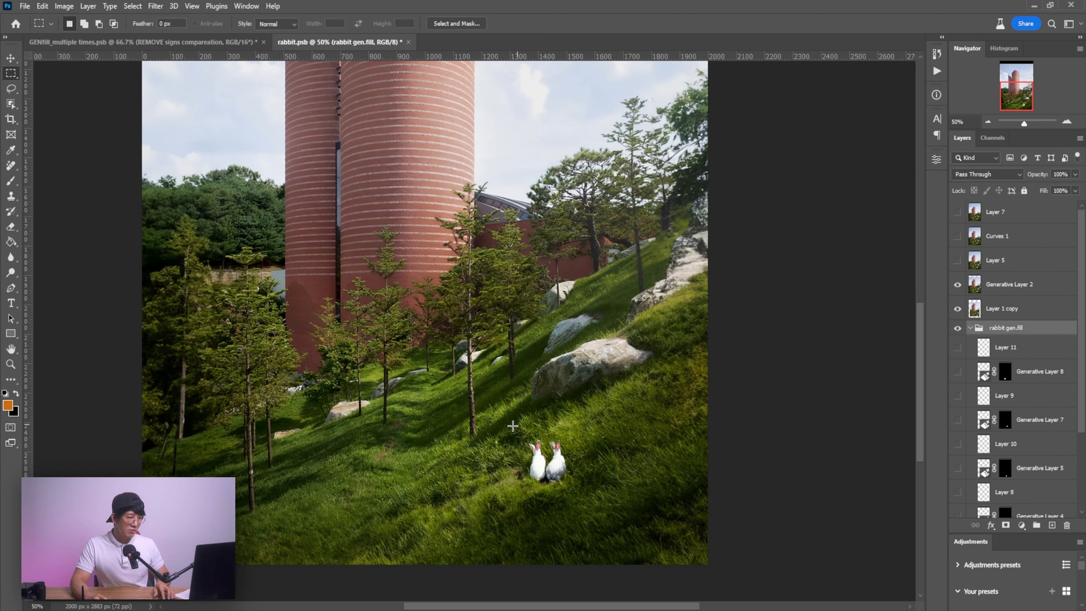
left_click(564, 476)
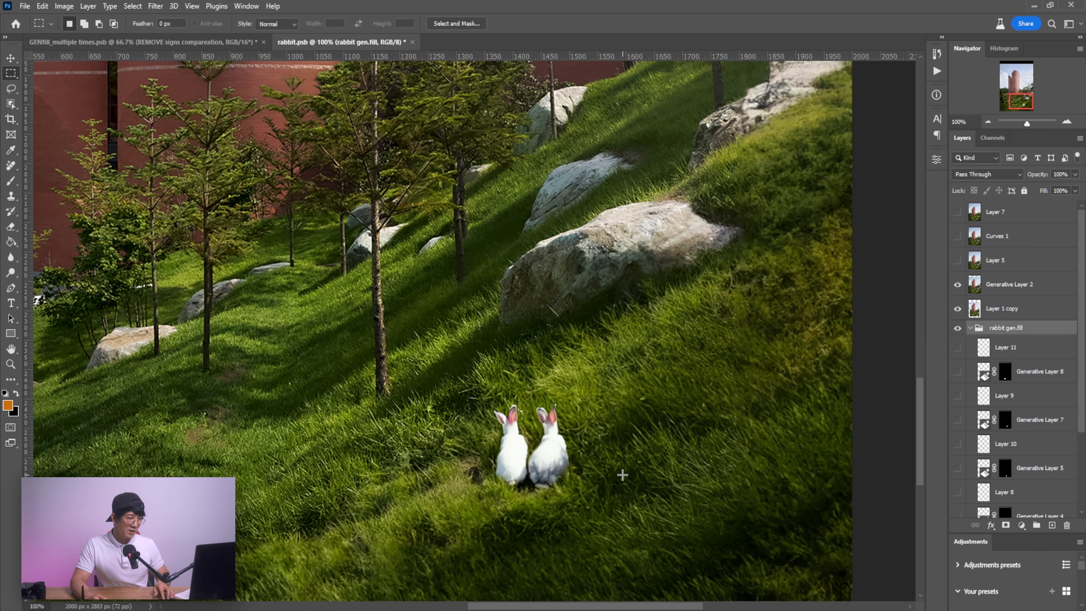
left_click_drag(767, 504, 793, 447)
left_click(957, 309)
left_click(957, 284)
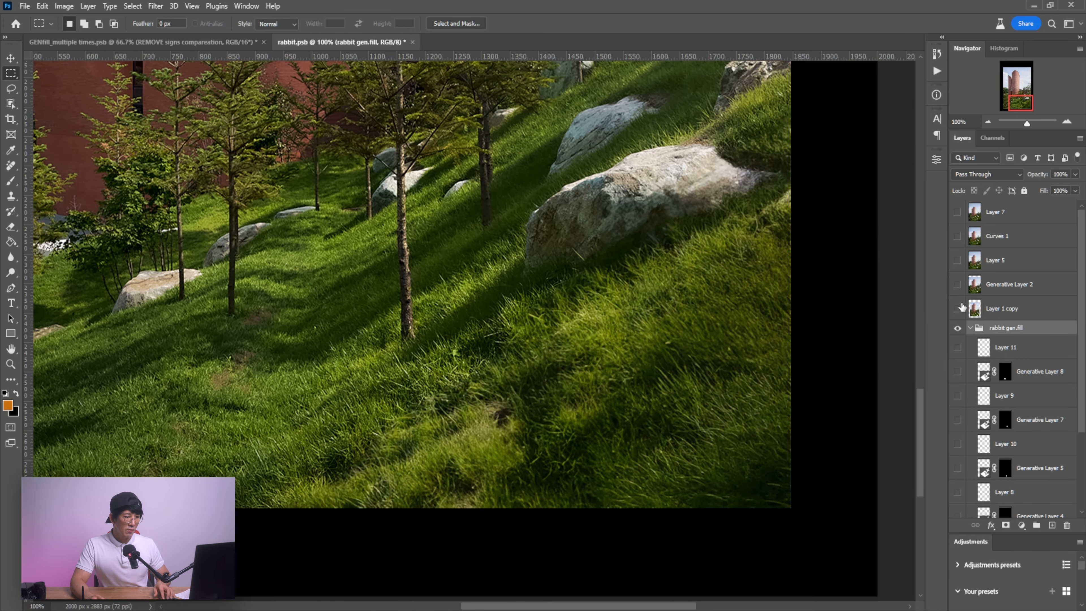
Step: Show Generative Layer 4, load its mask as a selection, and toggle the layer to compare the rabbit with the selected outline
left_click_drag(795, 464, 833, 439)
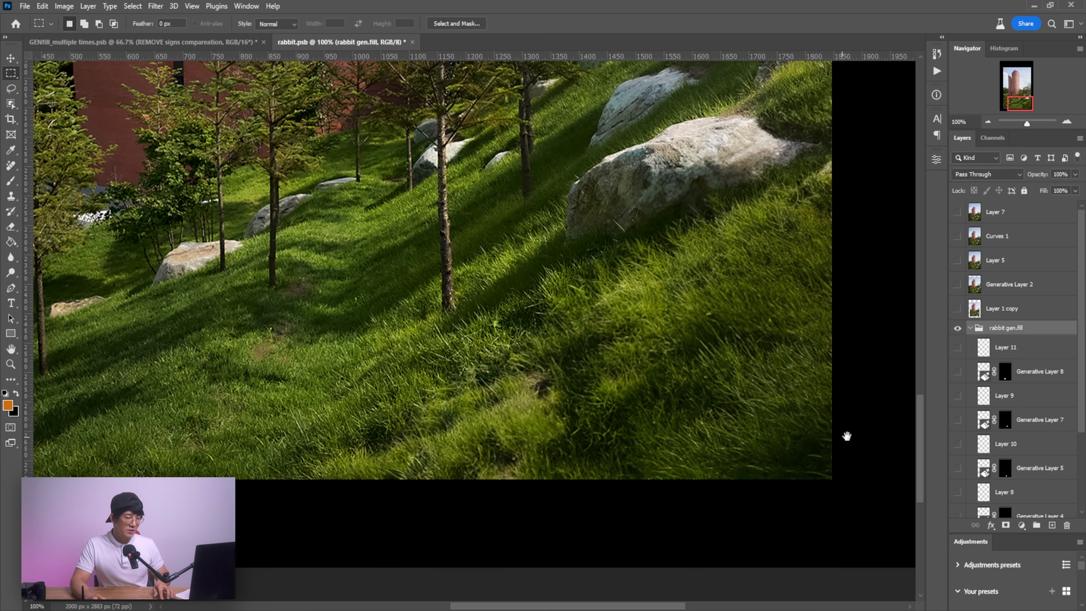
scroll(976, 421, "down", 3)
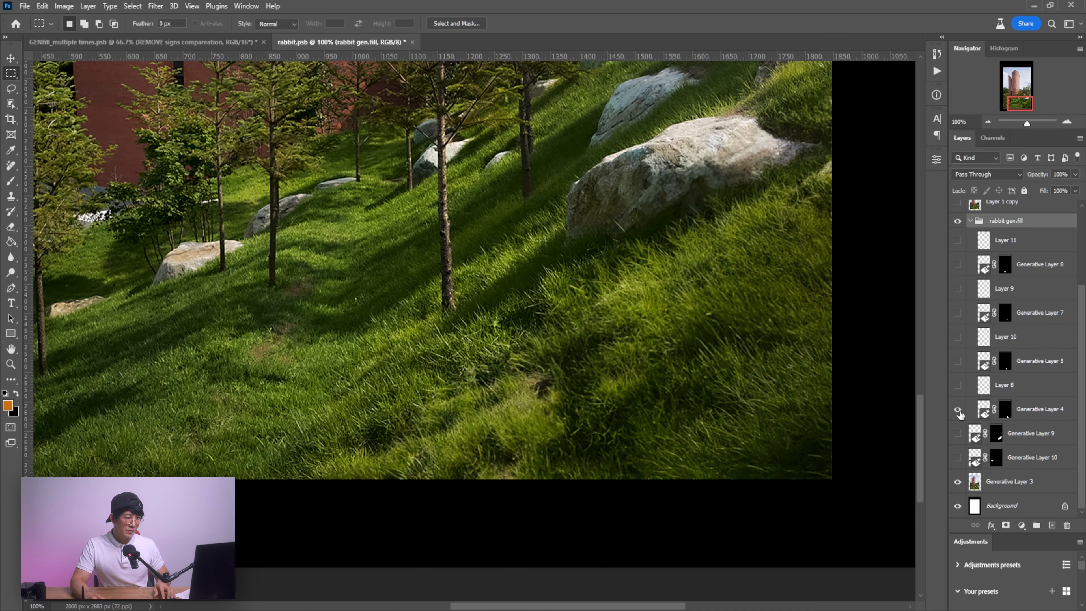
left_click(958, 410)
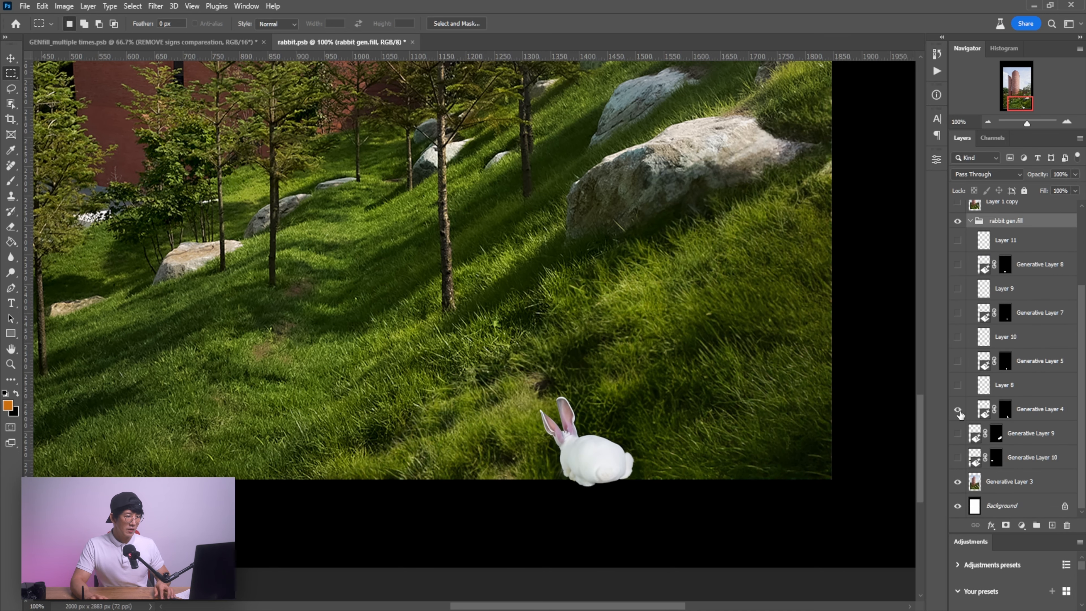
left_click(1002, 411, "ctrl")
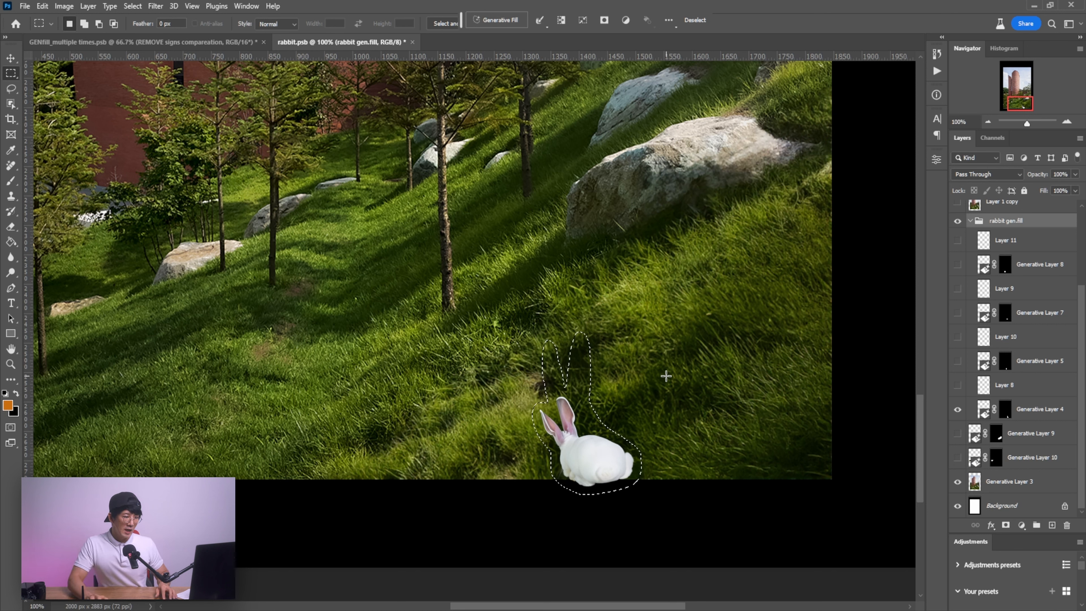
left_click(958, 410)
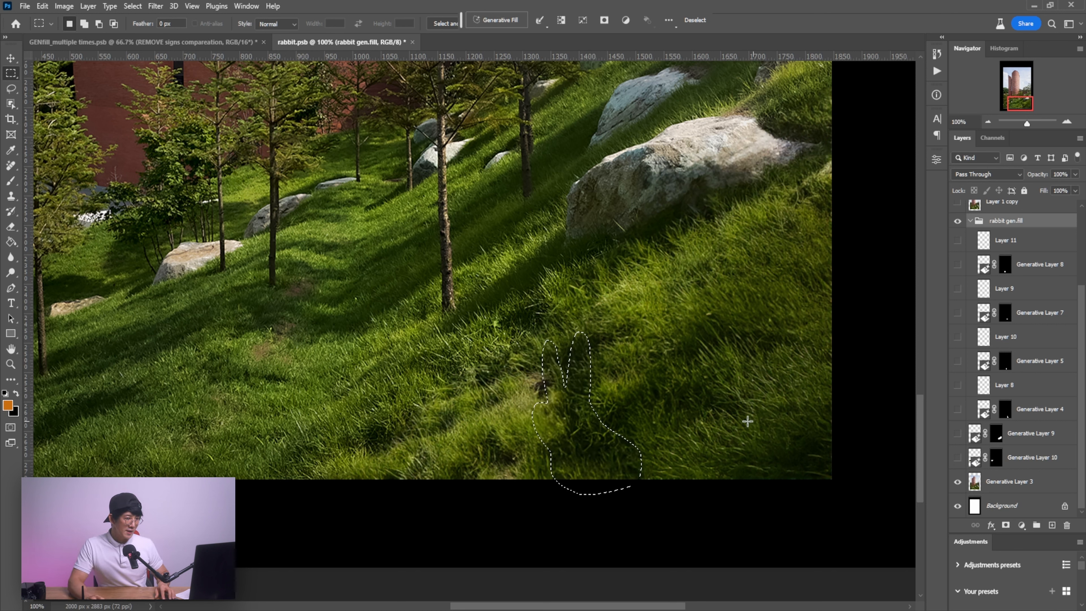
left_click(957, 409)
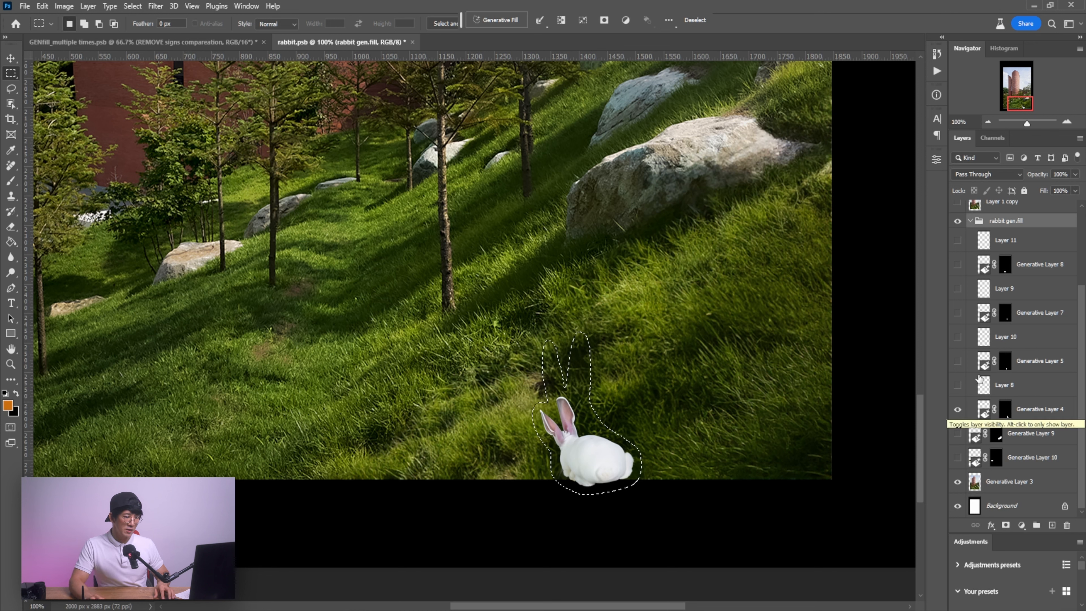
Step: Load the rabbit outline of Layer 10 as a selection and show Generative Layer 5
left_click(985, 340, "ctrl")
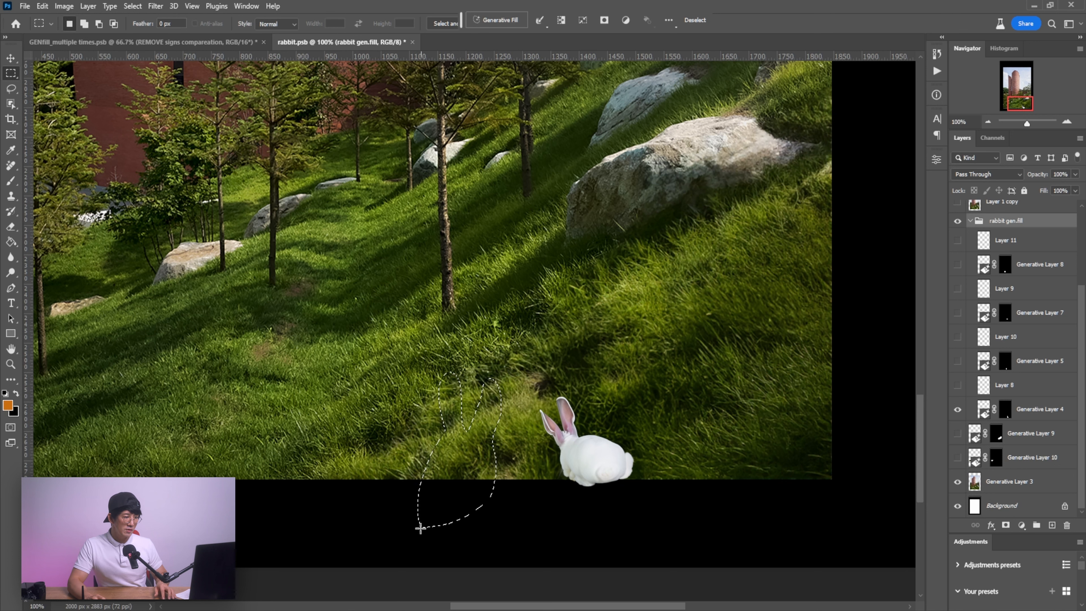
left_click(957, 361)
Step: Load the outline of Layer 9 as a selection on the hillside and show Generative Layer 7
scroll(1010, 382, "up", 3)
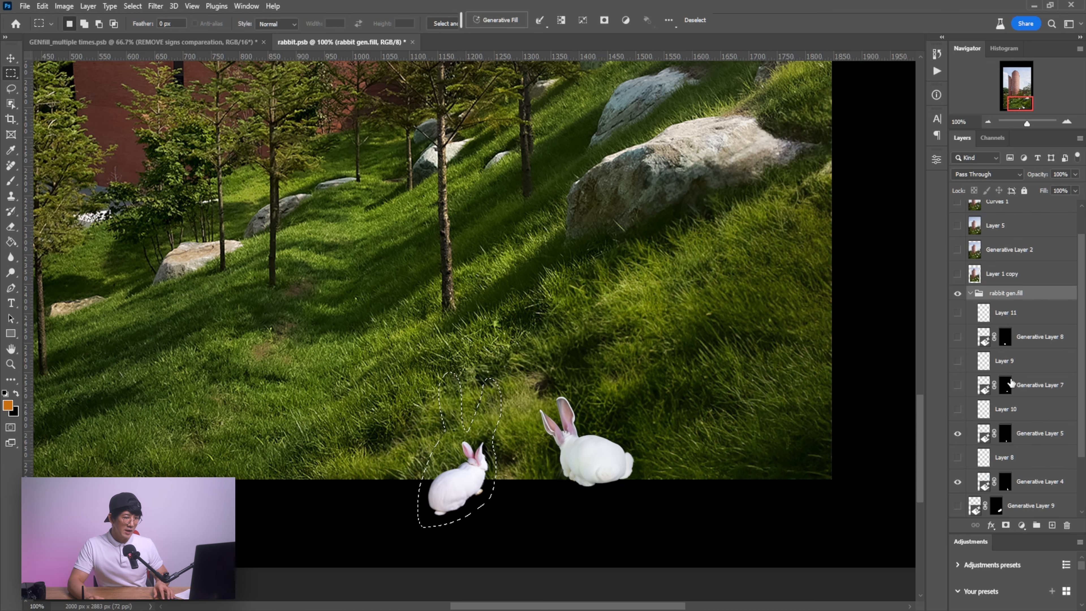
left_click(985, 365, "ctrl")
left_click_drag(579, 340, 565, 381)
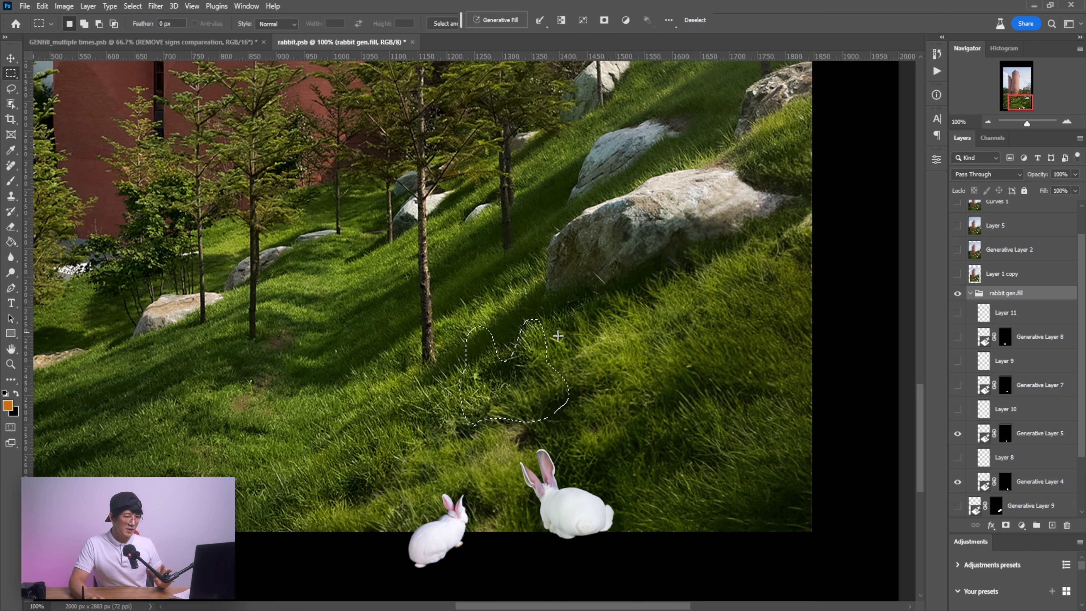
left_click(957, 385)
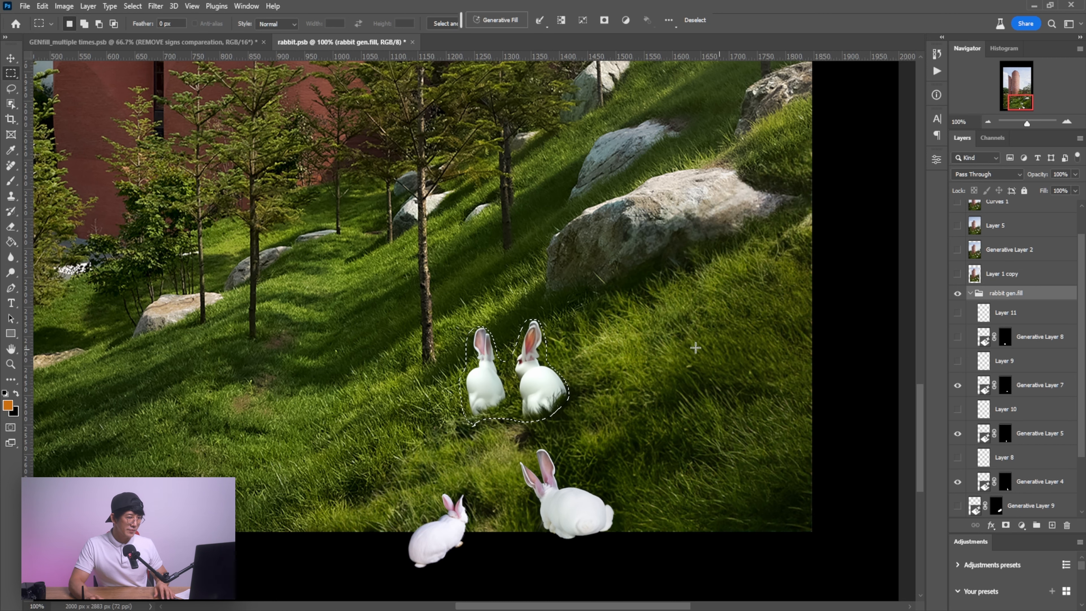
Step: Examine the two rabbits of Generative Layer 7 at 300% zoom, checking their faces, bodies and blending with the grass
left_click(538, 366, "ctrl")
left_click(538, 366, "ctrl")
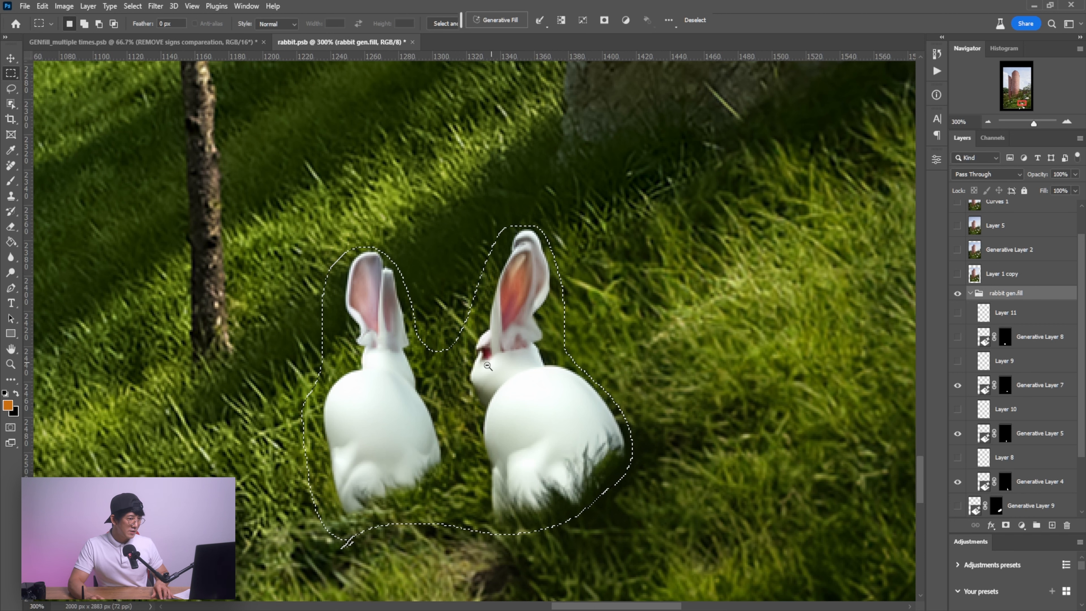
left_click(481, 376, "ctrl+alt")
left_click(481, 377, "ctrl+alt")
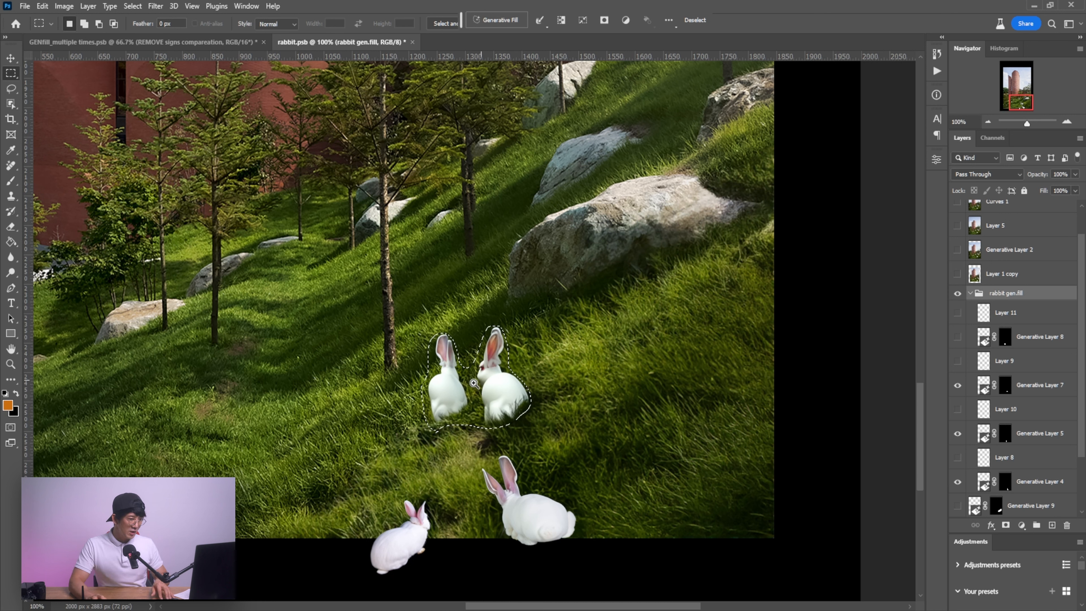
left_click(464, 404, "ctrl")
left_click(464, 404, "ctrl")
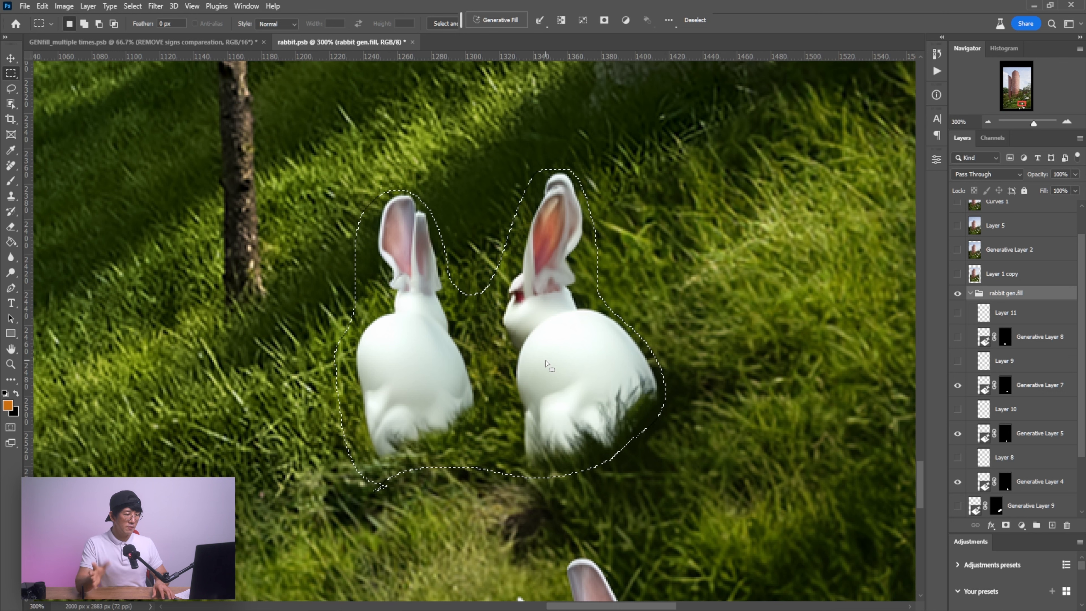
left_click(627, 396, "alt")
left_click(627, 396, "alt")
left_click(626, 396, "alt")
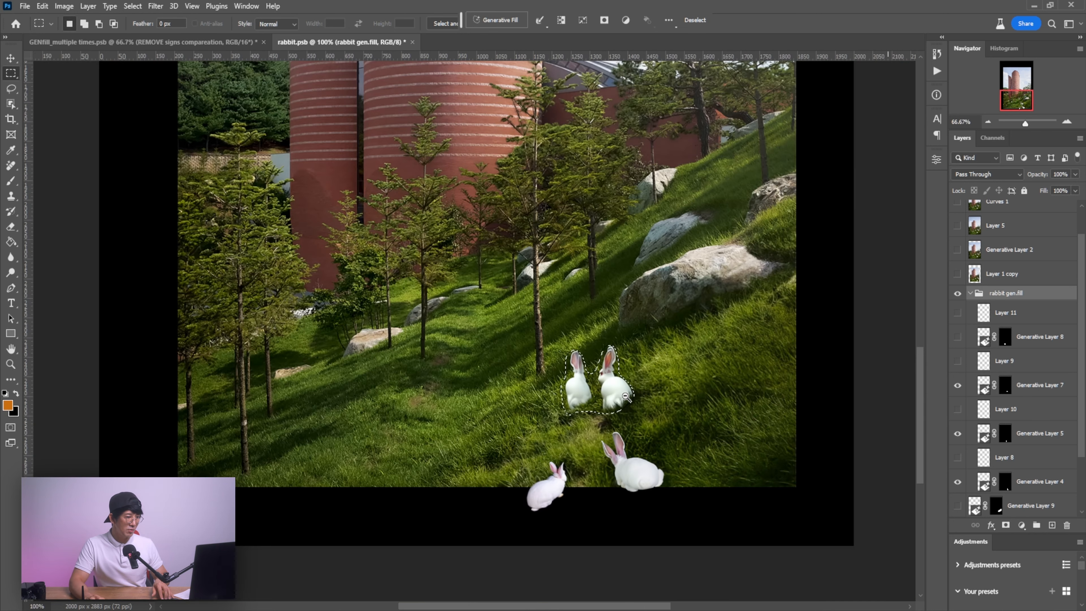
Step: Hide Generative Layer 7, load Generative Layer 8's mask as a selection, and show Generative Layer 8
left_click(957, 385)
left_click(1004, 337, "ctrl")
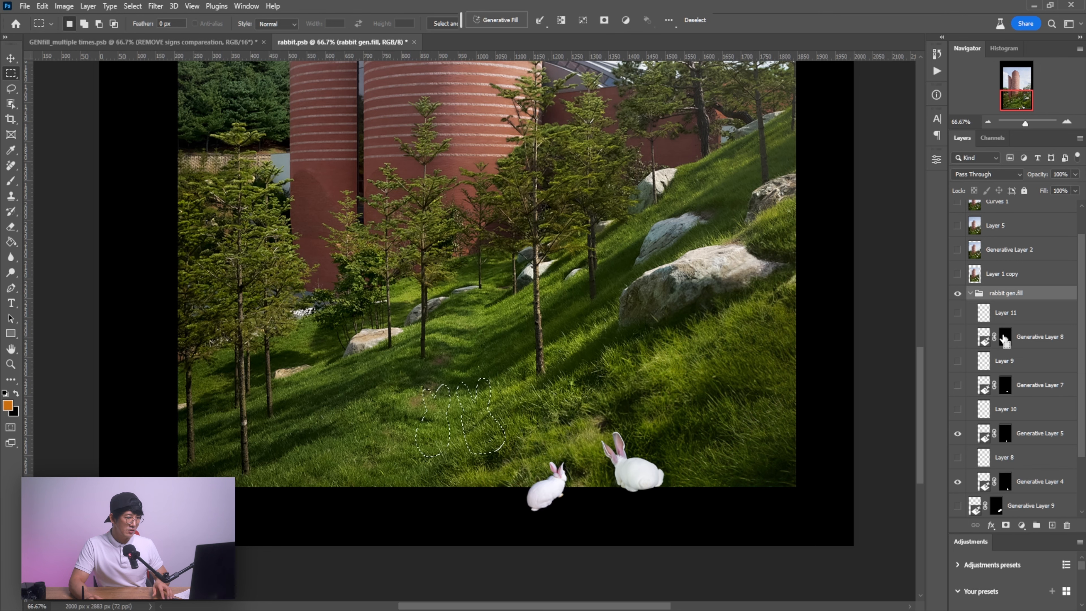
left_click(507, 453, "ctrl")
left_click(507, 453, "ctrl")
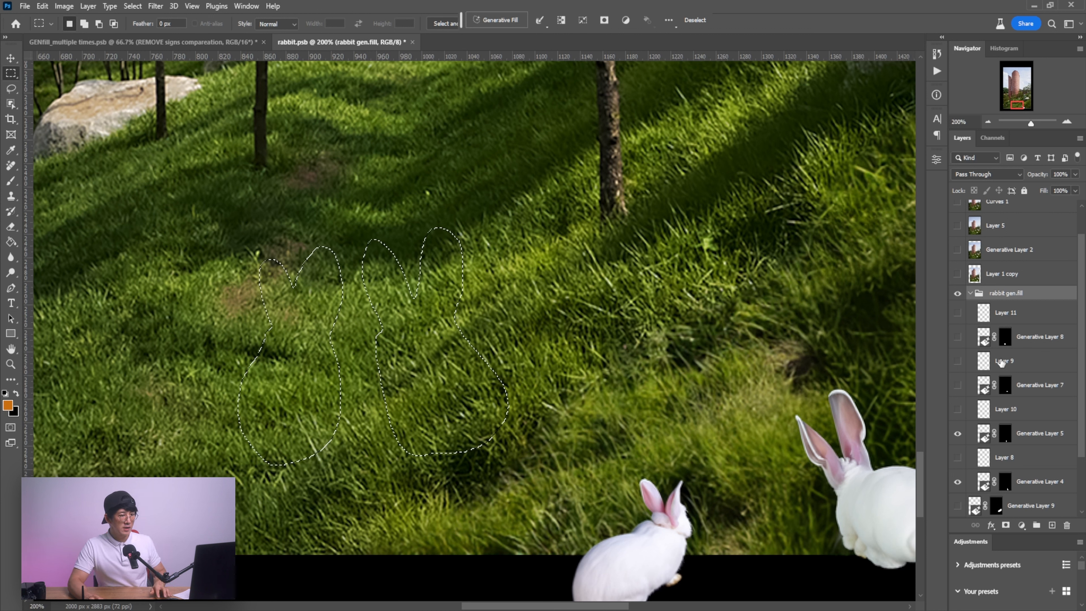
left_click(957, 338)
Step: Examine the two rabbits of Generative Layer 8 at 300% zoom against their selected outlines and within the whole scene
left_click(573, 385, "ctrl+alt")
left_click(572, 385, "ctrl+alt")
left_click(539, 398, "ctrl")
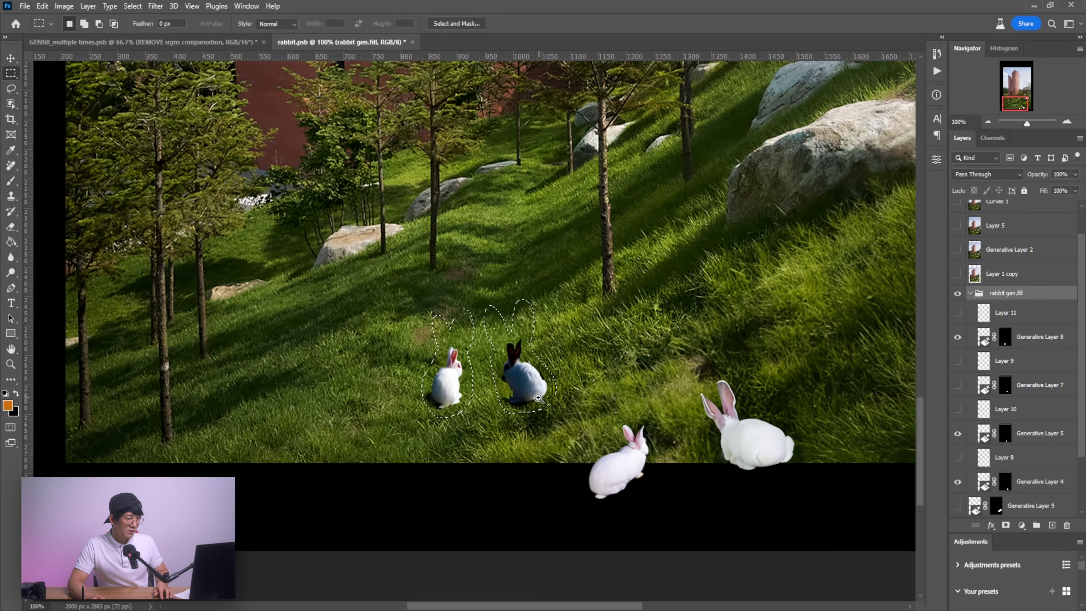
left_click(539, 398, "ctrl")
left_click(538, 398, "ctrl")
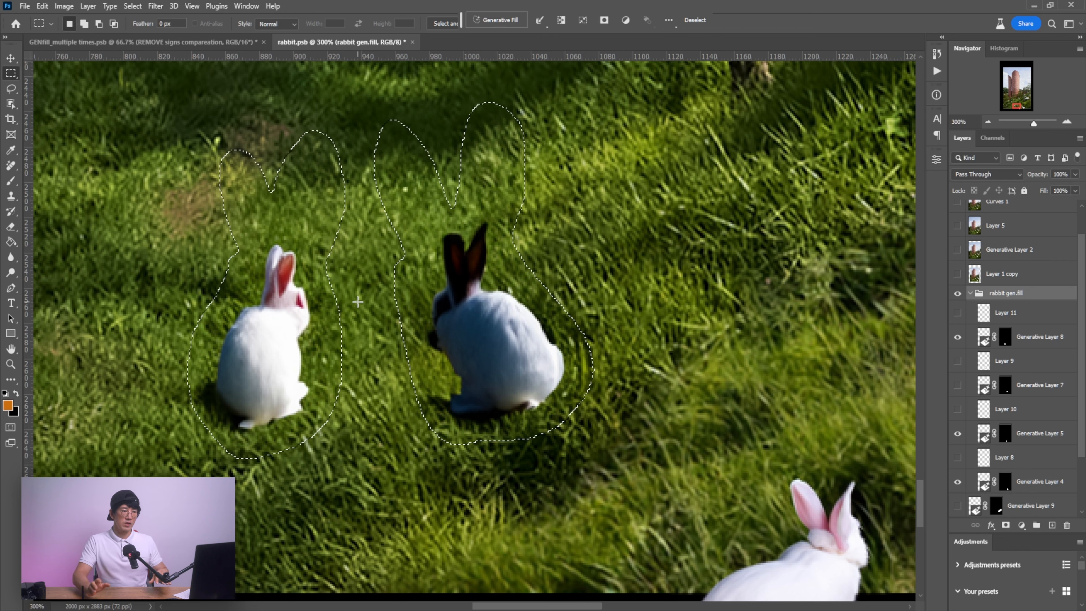
left_click(447, 338, "alt")
left_click(447, 338, "alt")
left_click(447, 338, "alt")
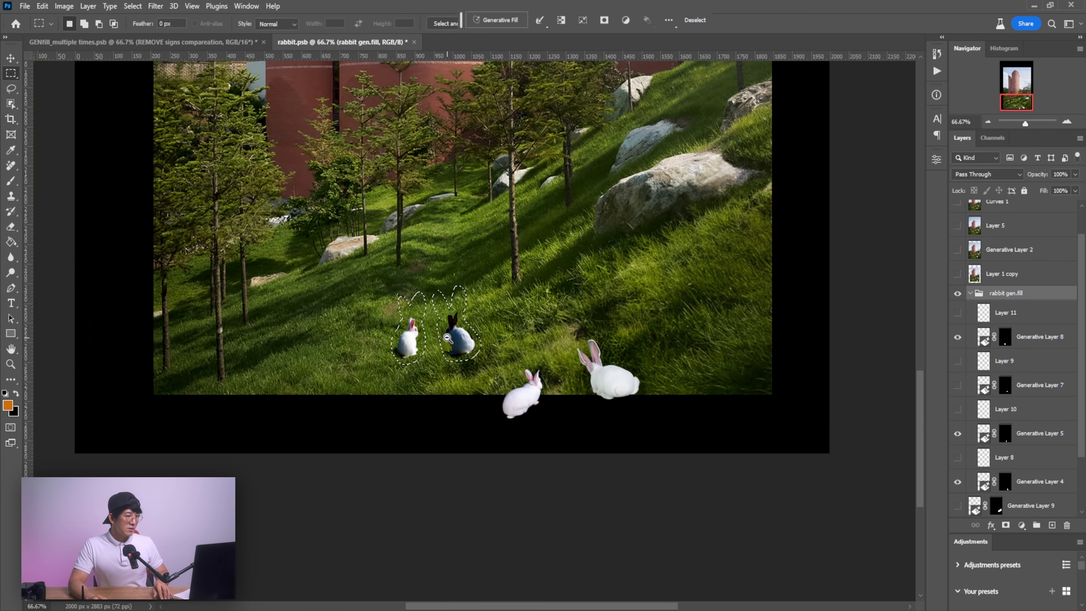
left_click_drag(488, 339, 454, 340)
left_click_drag(534, 294, 558, 409)
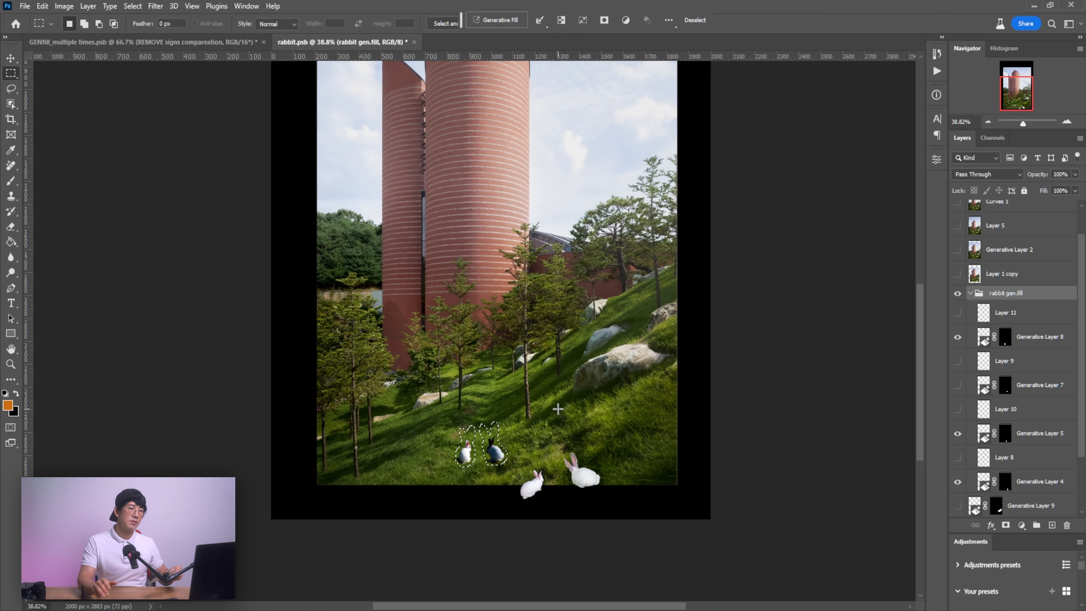
Step: Switch back to the GENfill_multiple times.psb document and view the street scene at 50% zoom
left_click(239, 41)
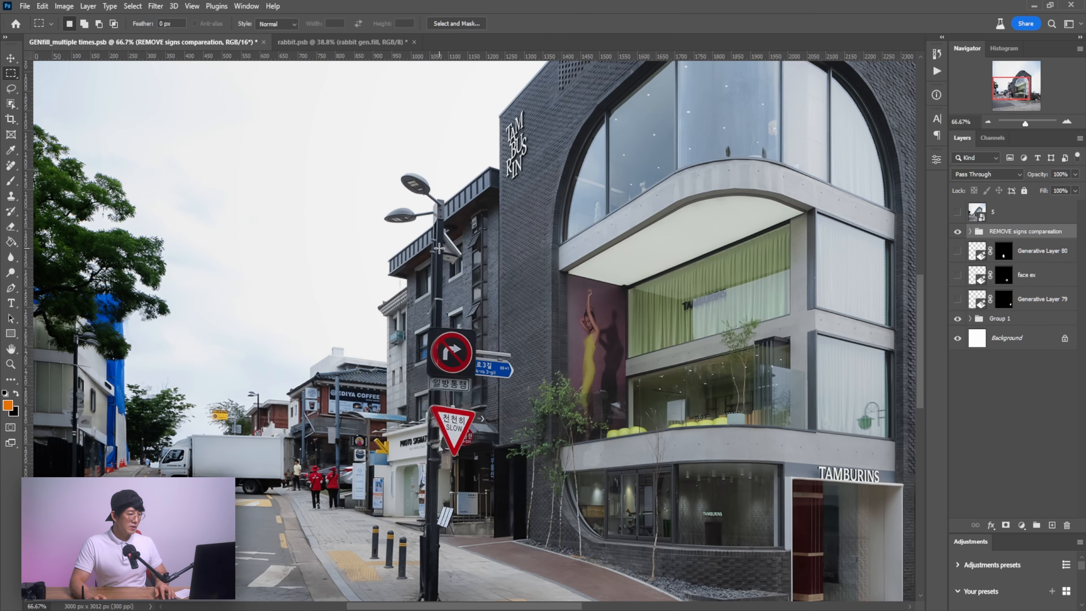
scroll(608, 303, "down", 2)
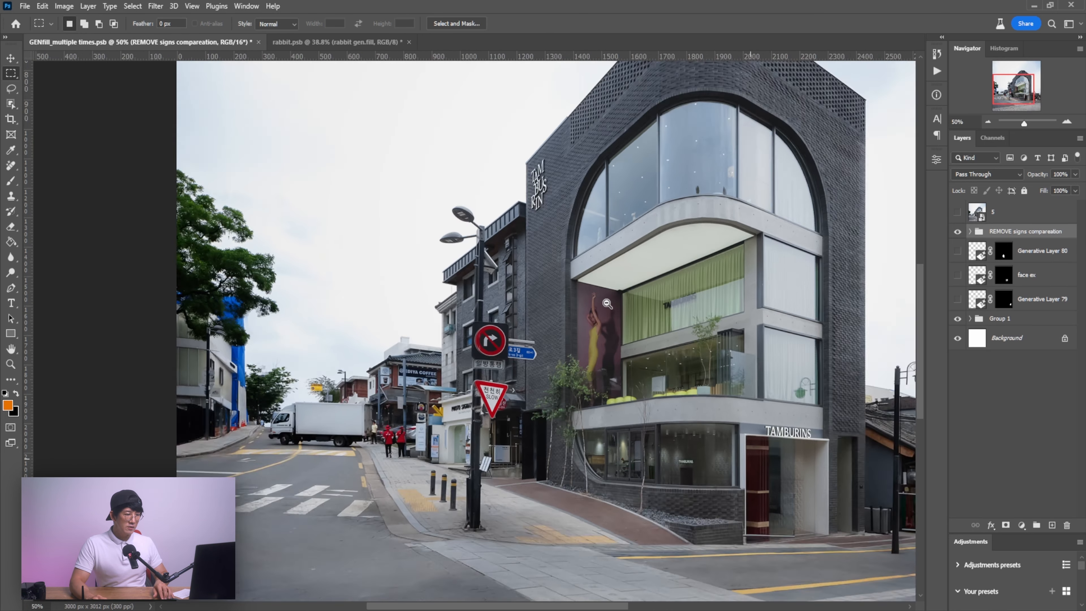